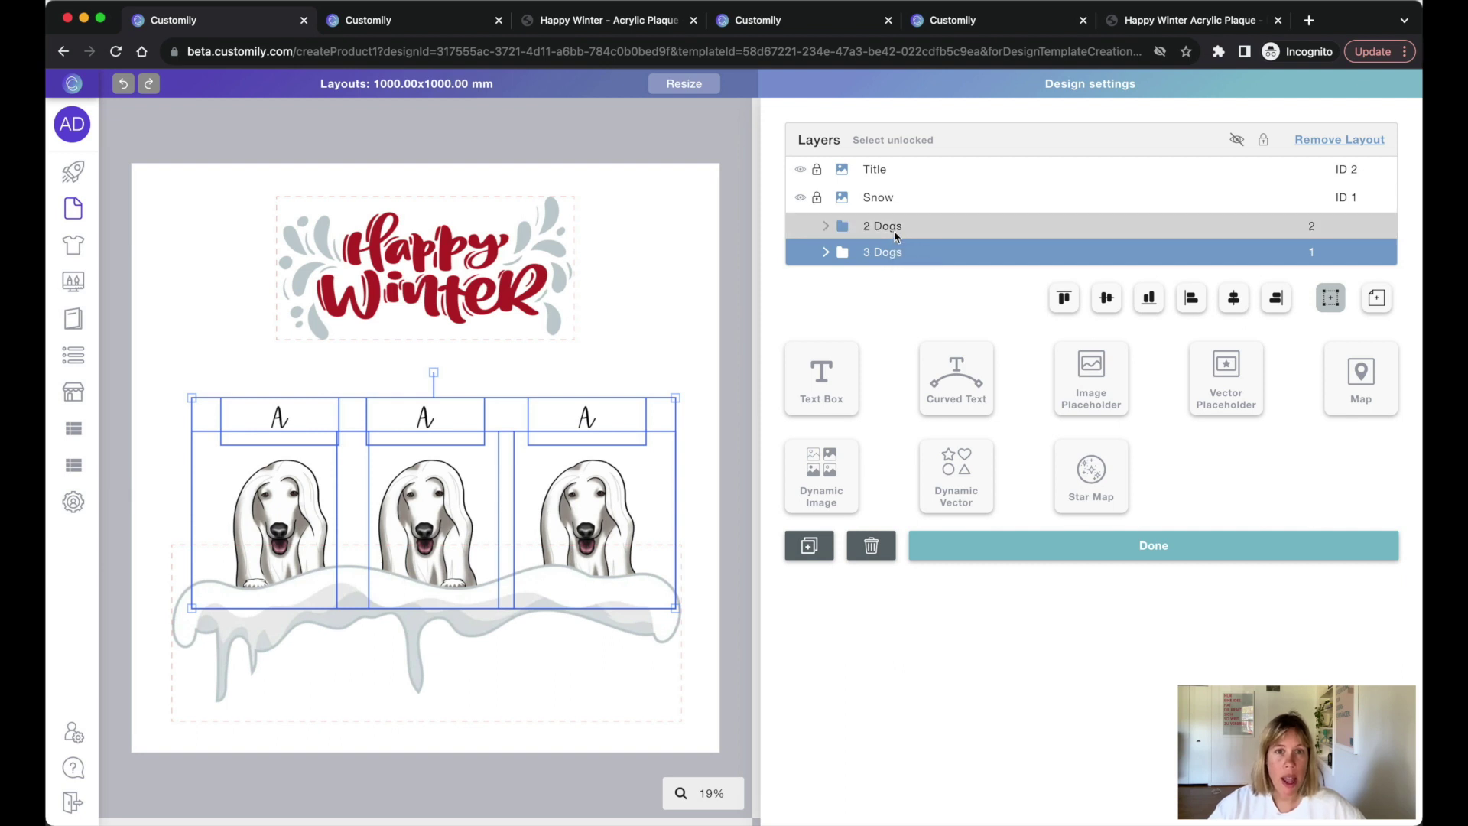
# Compare Dog 1's Element Id: ID 3 under 3 Dogs versus ID 9 under 2 Dogs.
pyautogui.click(895, 234)
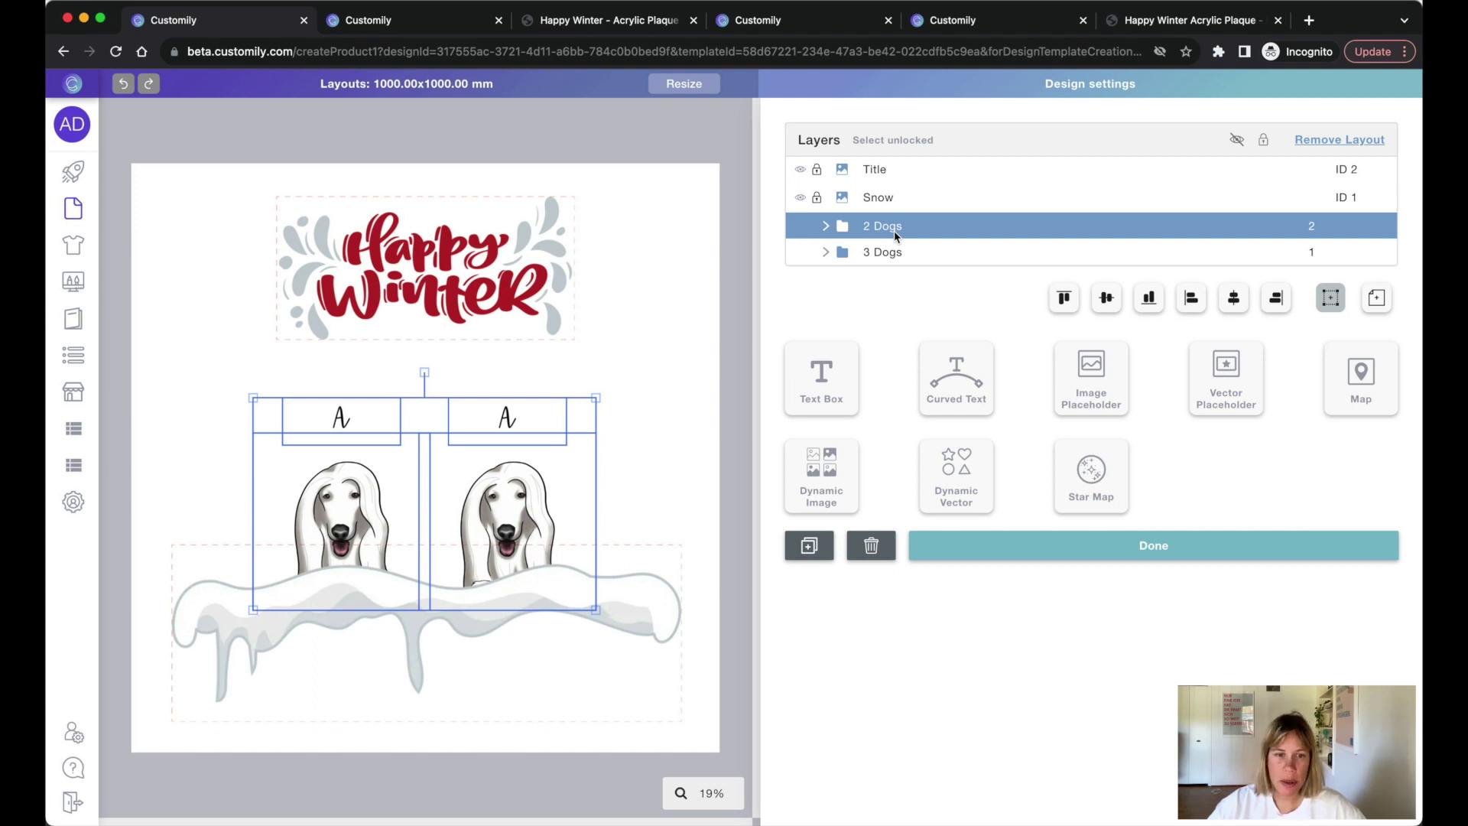
pyautogui.click(826, 254)
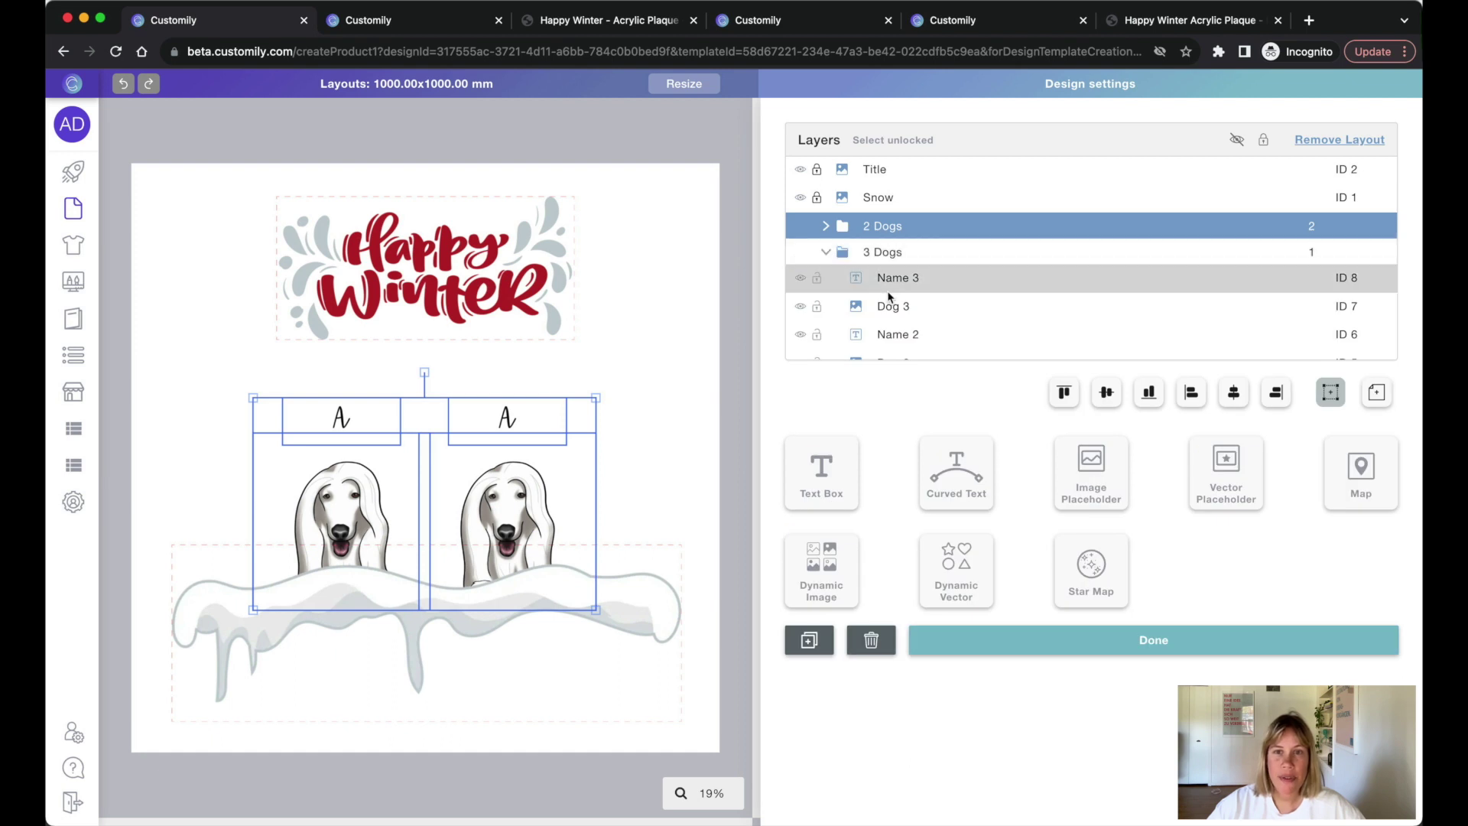
pyautogui.scroll(-3, 889, 297)
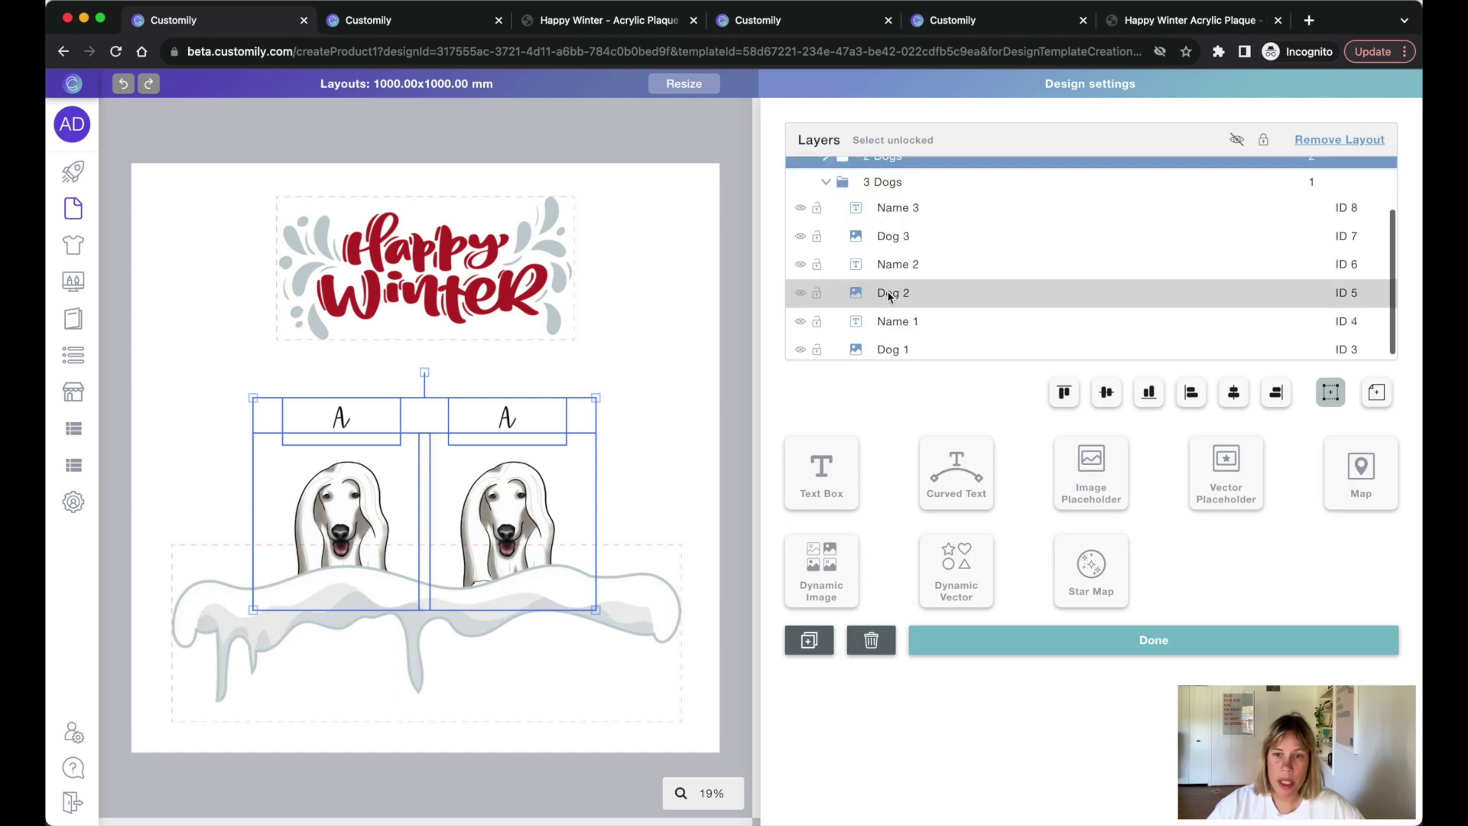
pyautogui.click(895, 344)
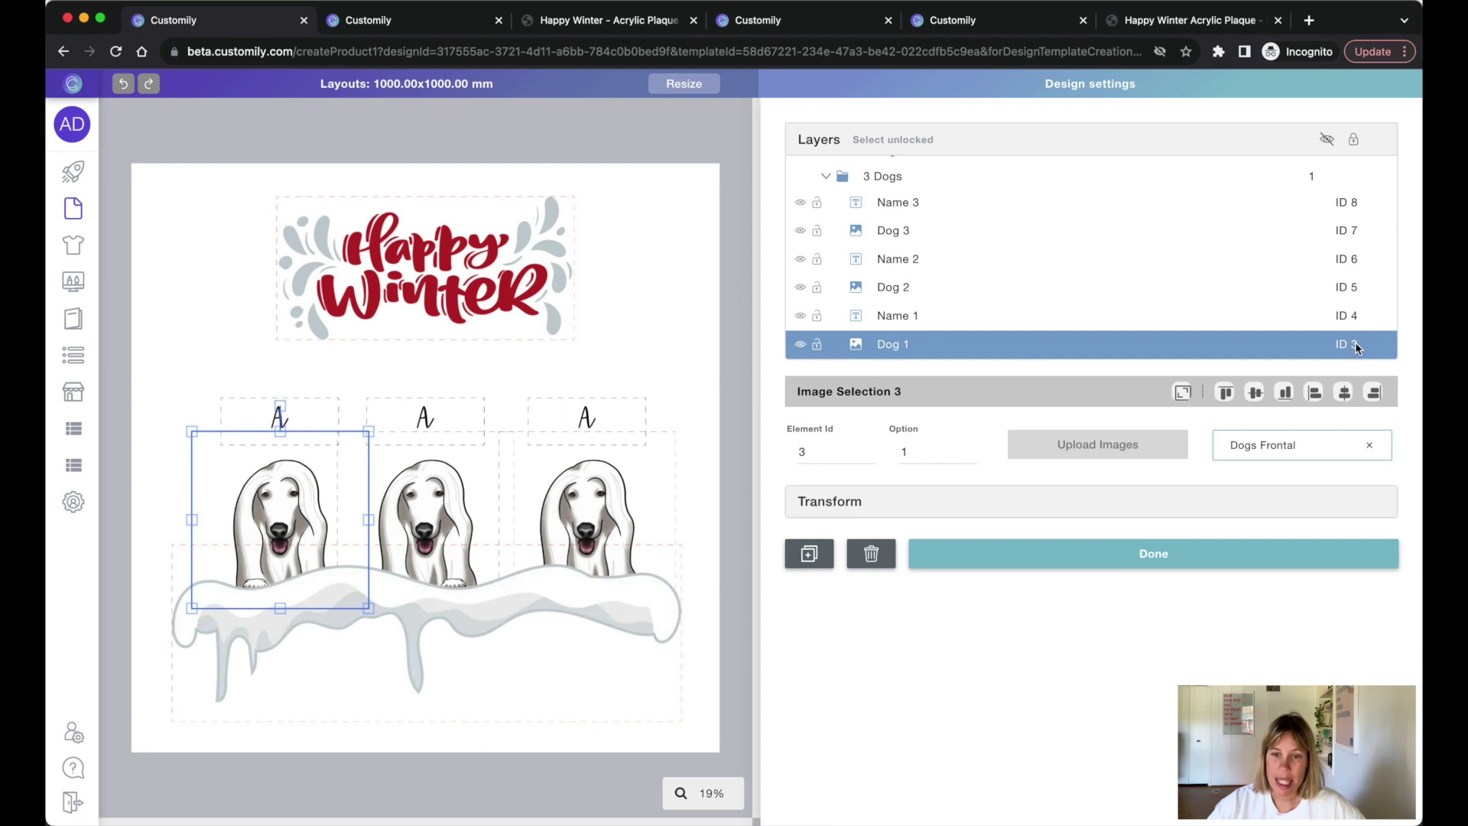
pyautogui.scroll(2, 1057, 341)
pyautogui.click(823, 212)
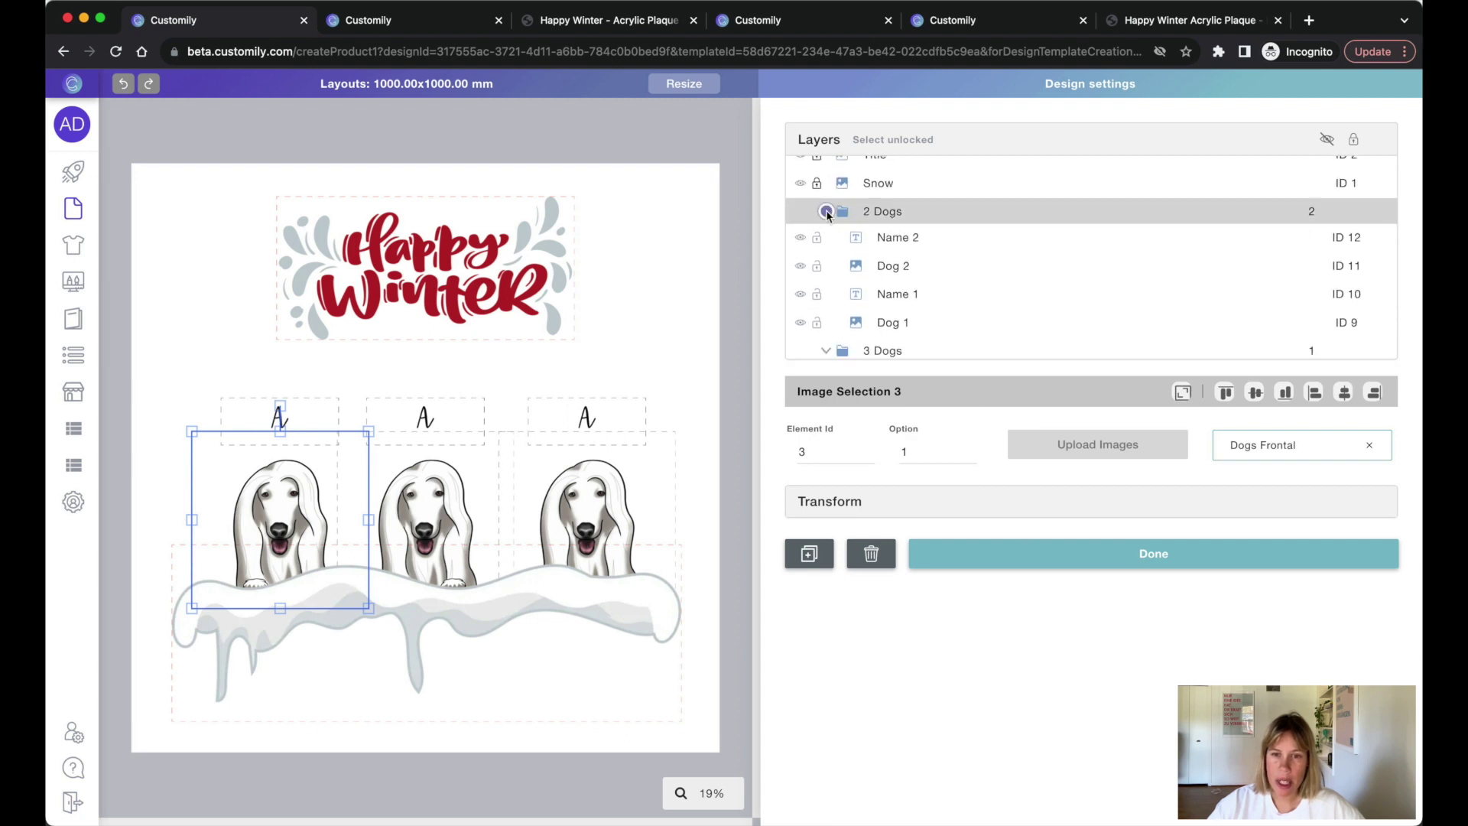
pyautogui.click(917, 324)
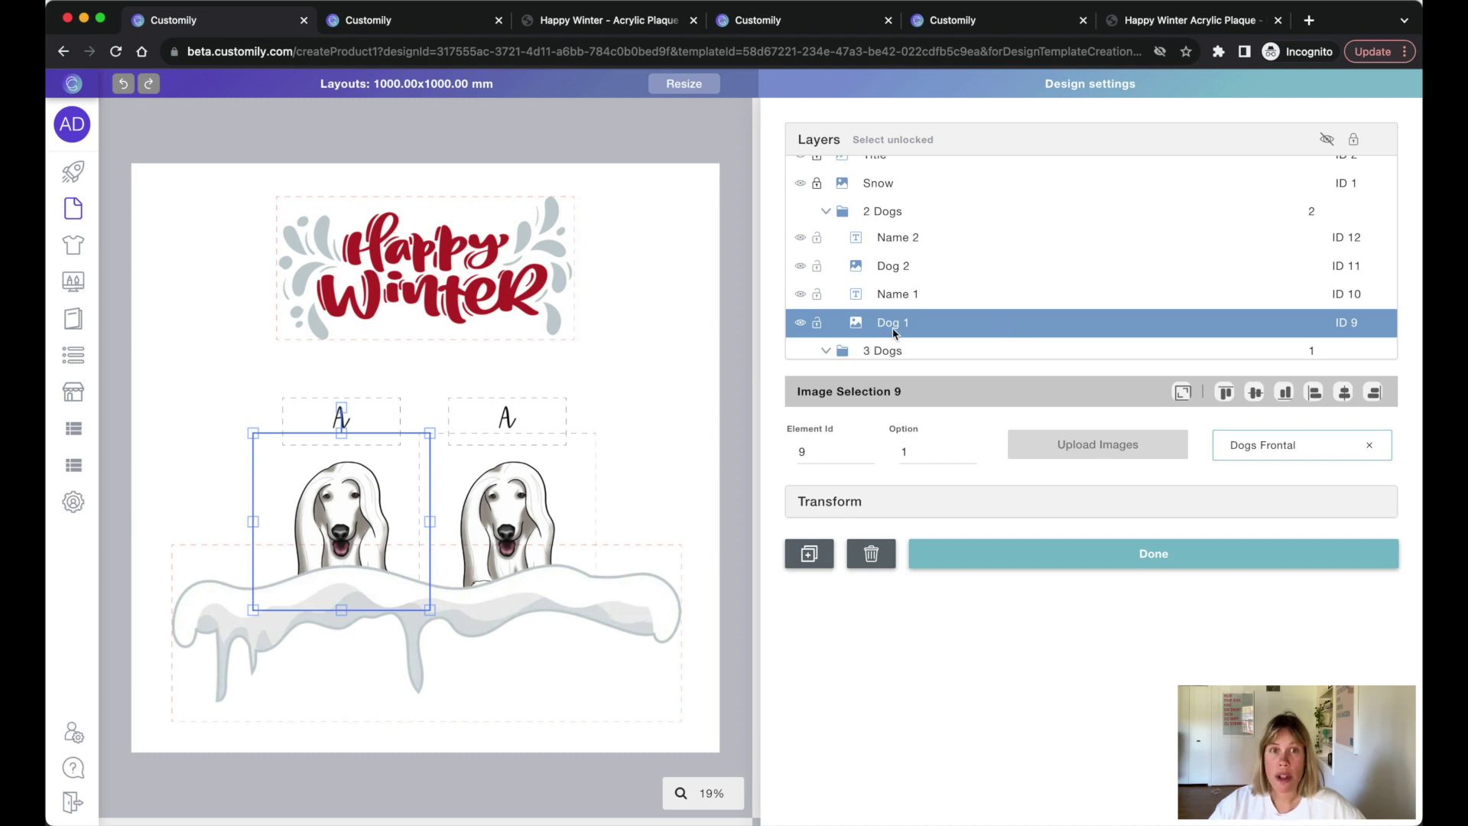
# In the product preview, choose the 2 Dogs layout with a husky and a tan long-haired dog.
pyautogui.click(566, 26)
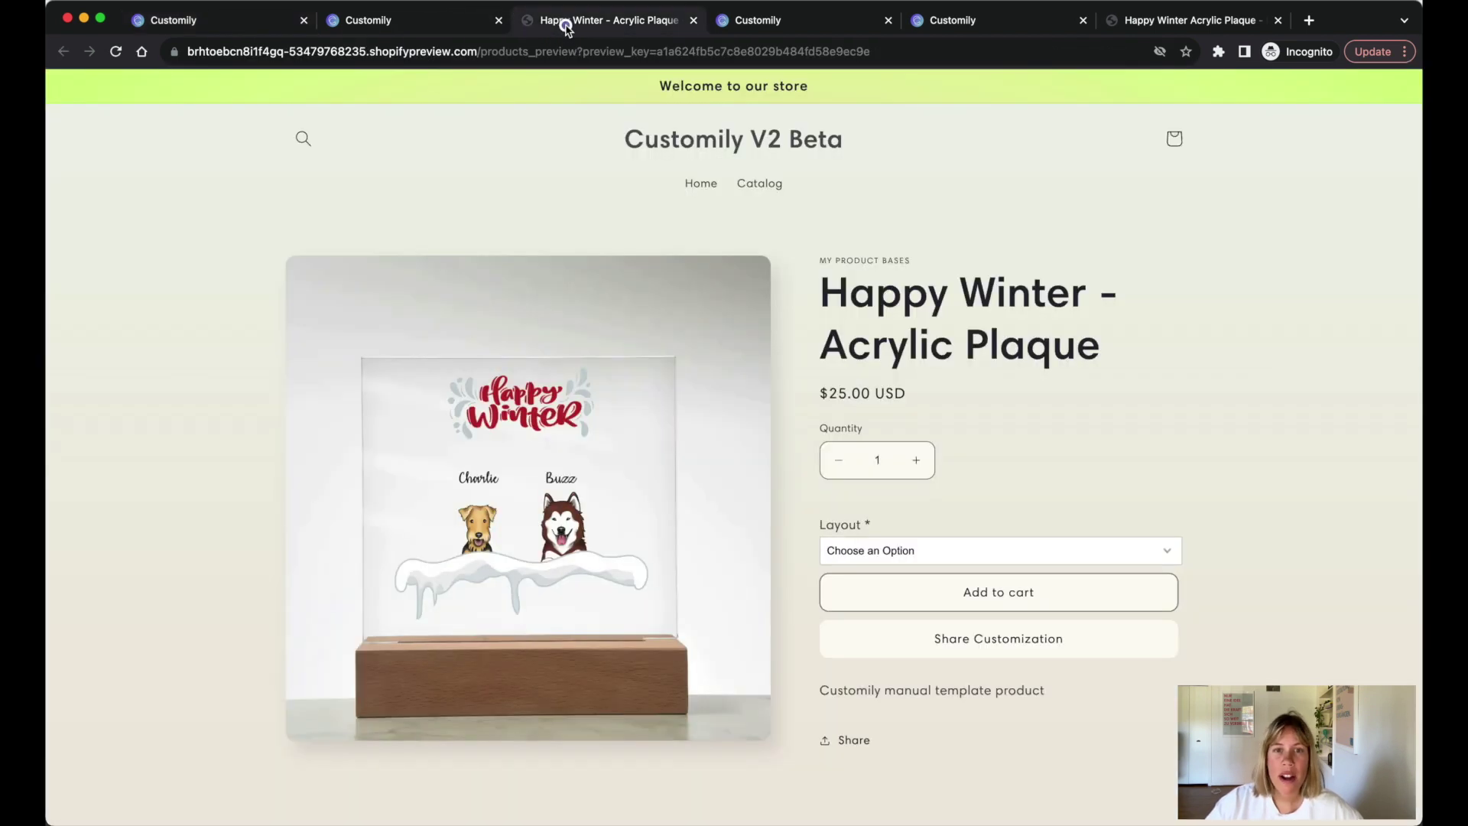
pyautogui.scroll(-1, 1006, 542)
pyautogui.click(1007, 530)
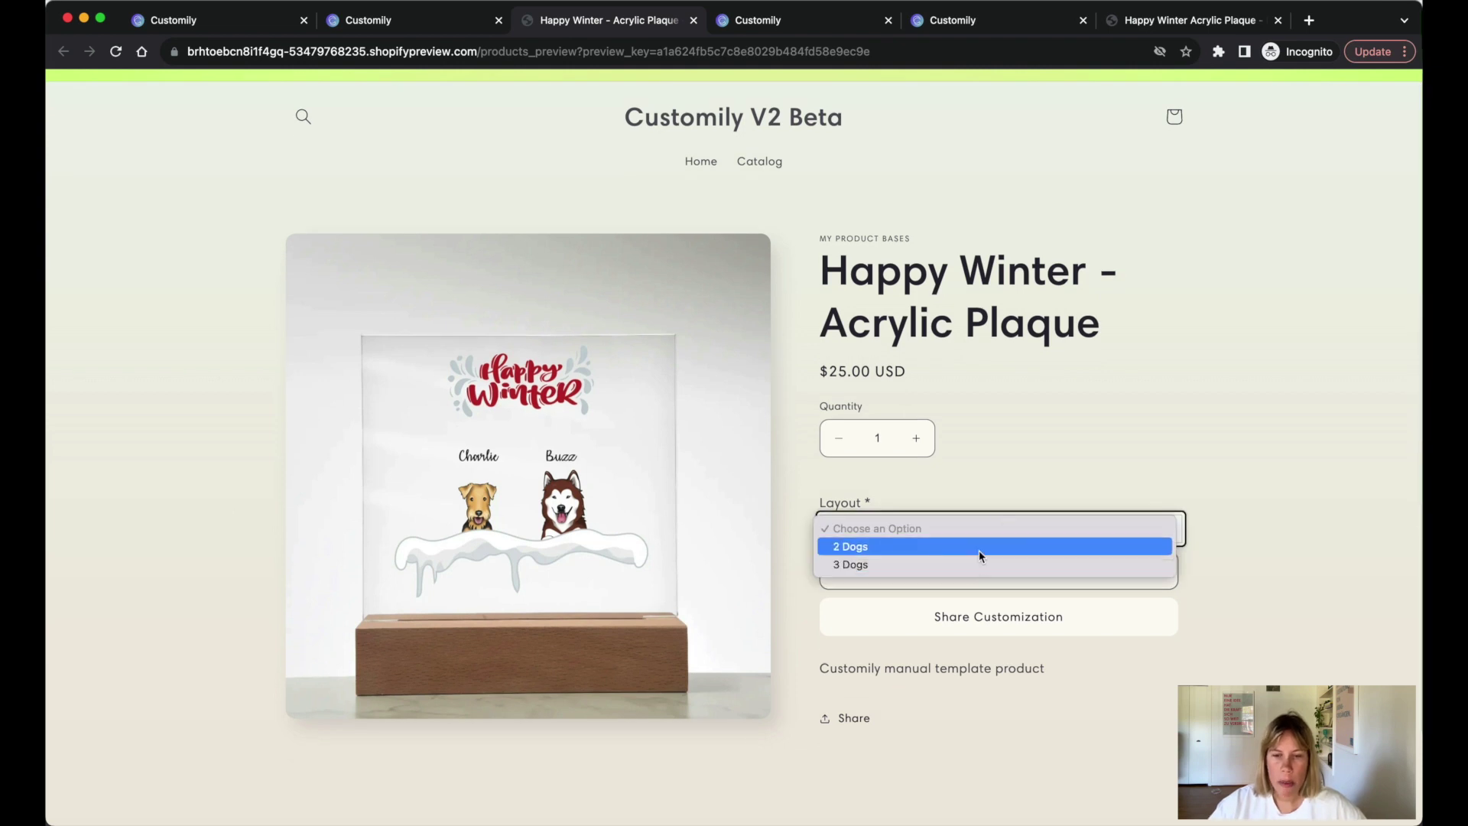
pyautogui.click(981, 546)
pyautogui.scroll(-3, 991, 688)
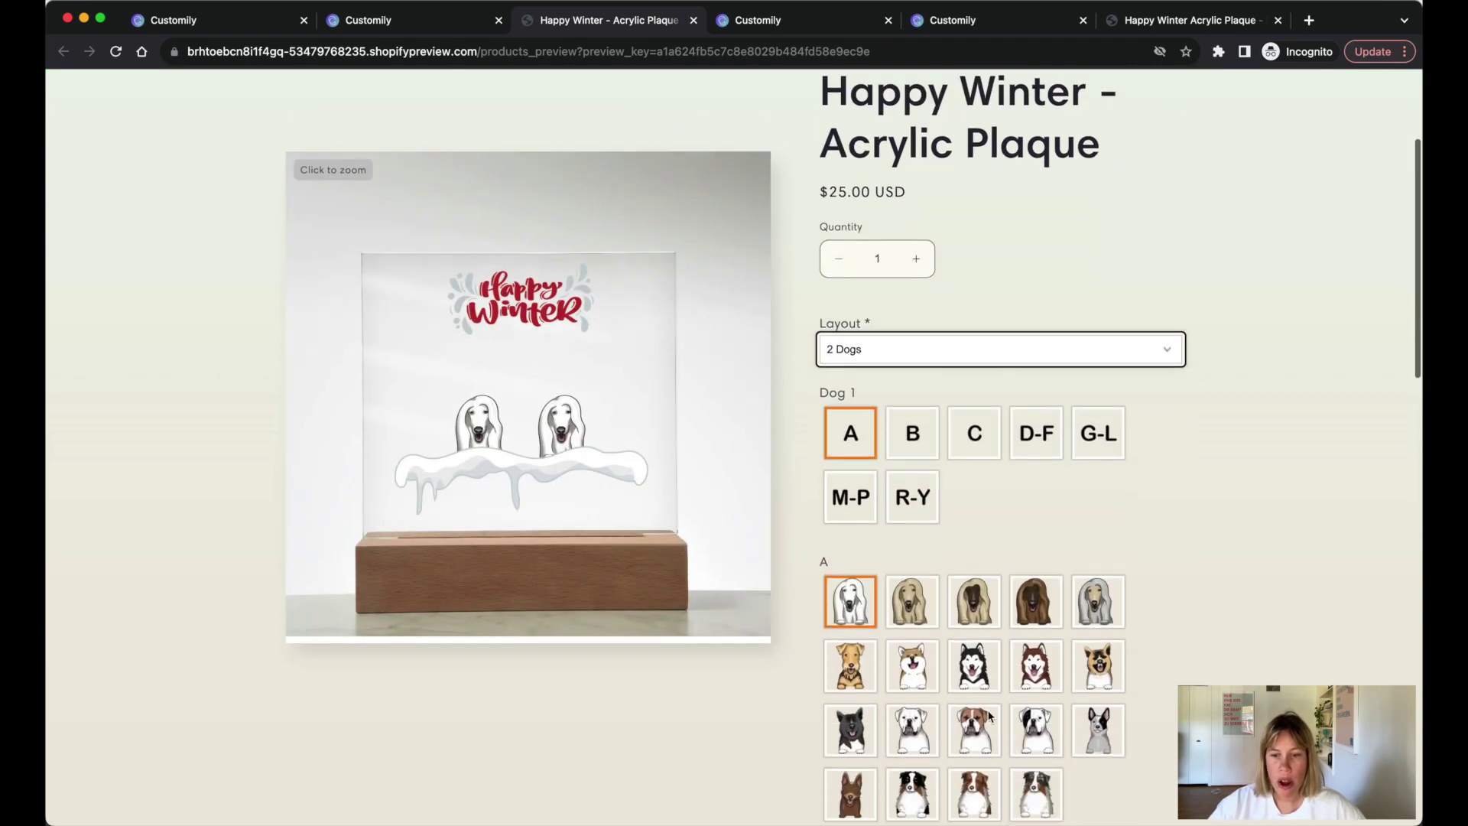
pyautogui.click(979, 667)
pyautogui.scroll(-8, 984, 674)
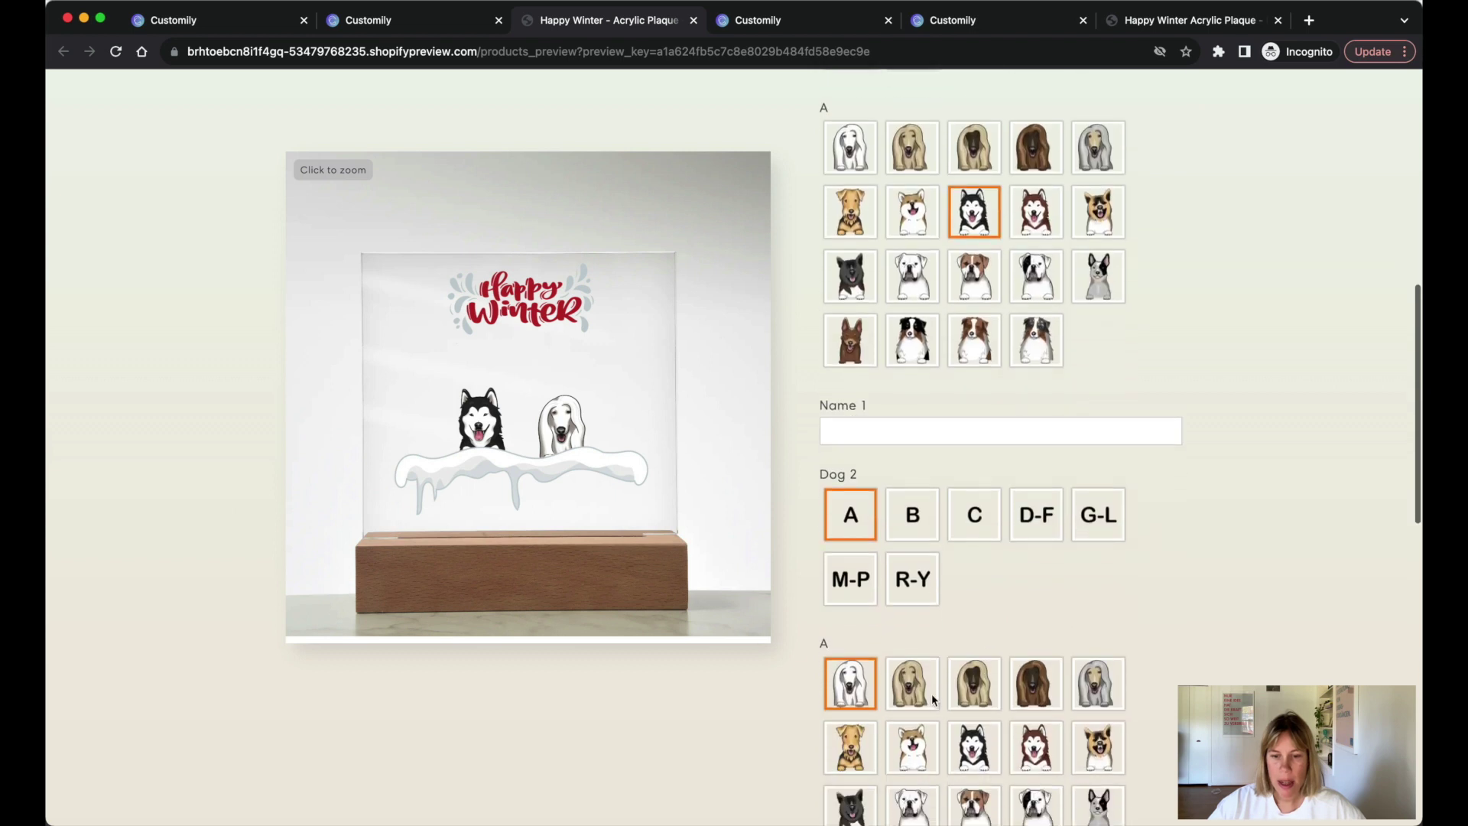
pyautogui.click(922, 692)
pyautogui.scroll(10, 916, 696)
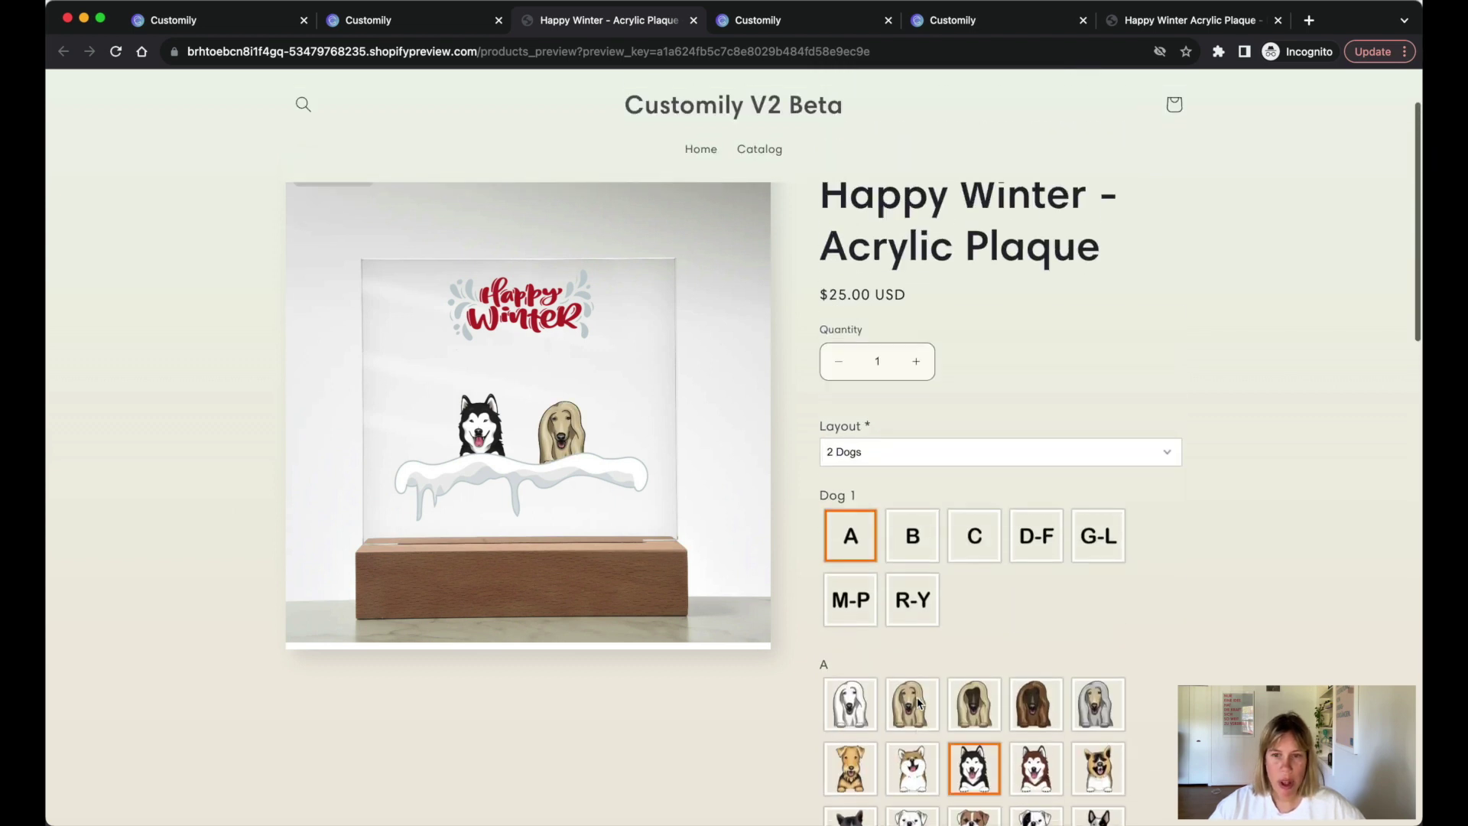
# Switch the plaque to the 3 Dogs layout, where the dog picks reset, then return to Customily.
pyautogui.click(889, 496)
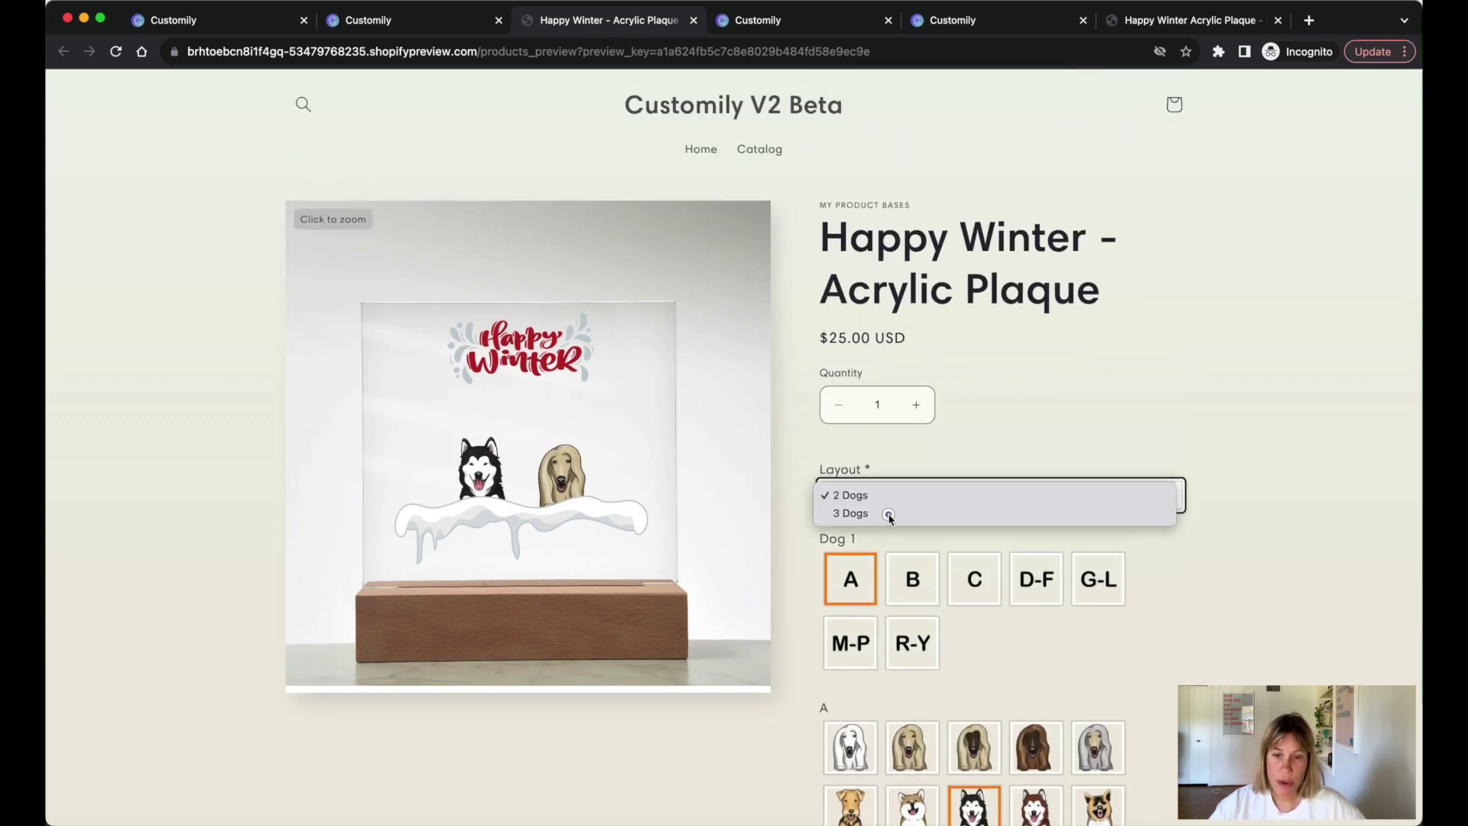
pyautogui.click(890, 515)
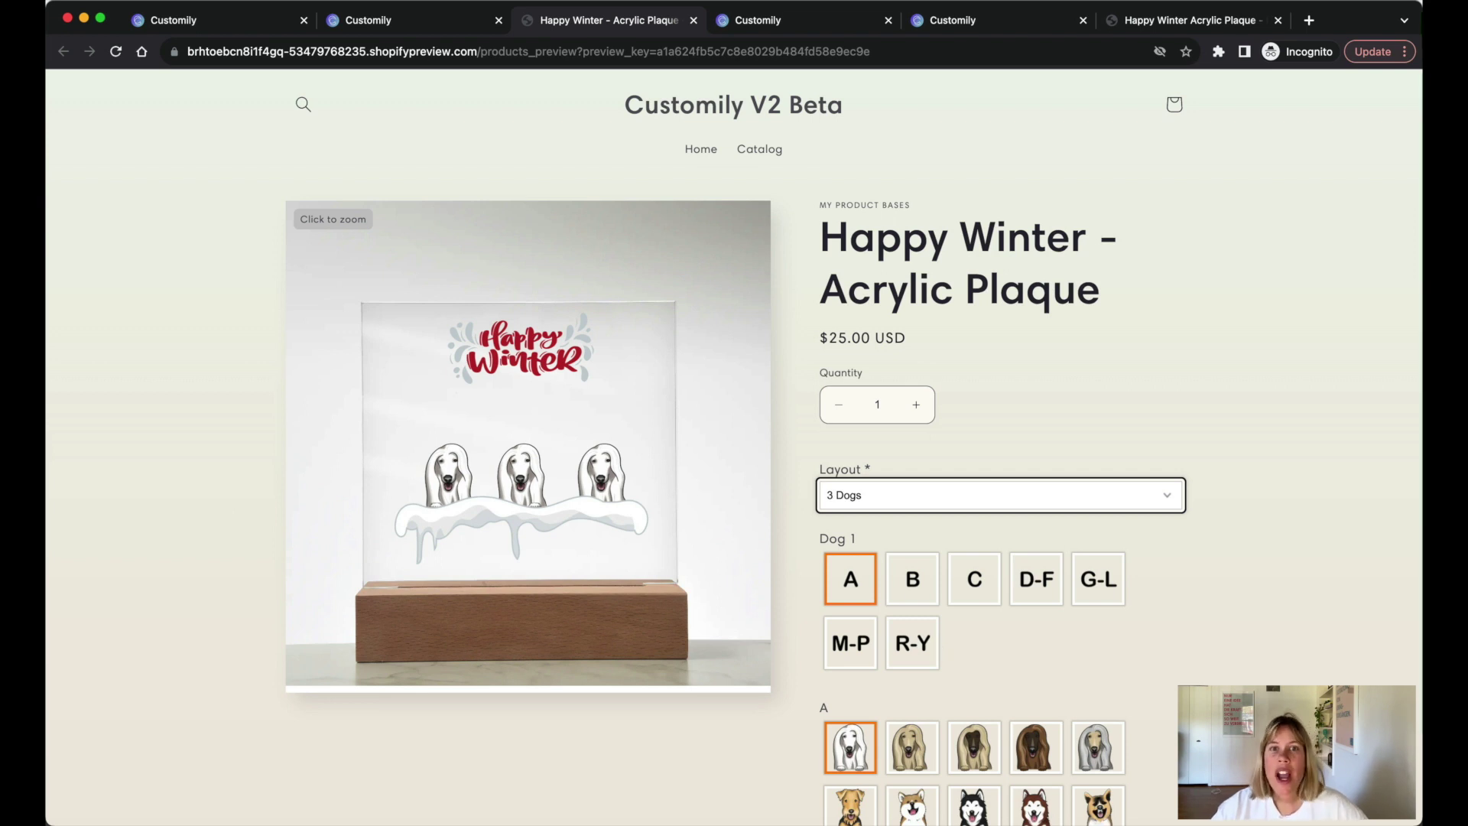
pyautogui.click(776, 23)
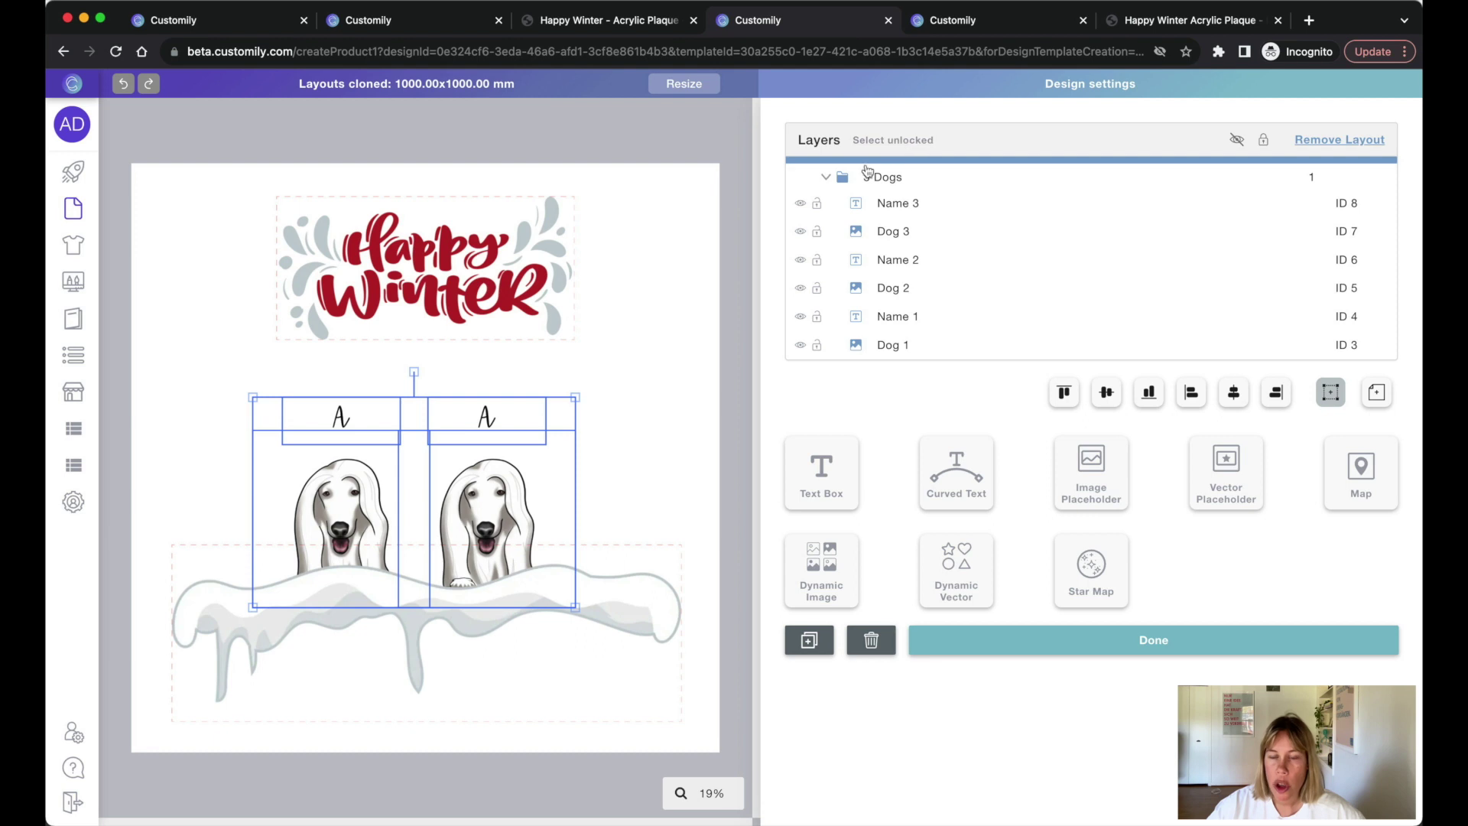
# Check that Dog 1 has Element Id 3 under both 3 Dogs and 2 Dogs in the cloned design.
pyautogui.click(925, 345)
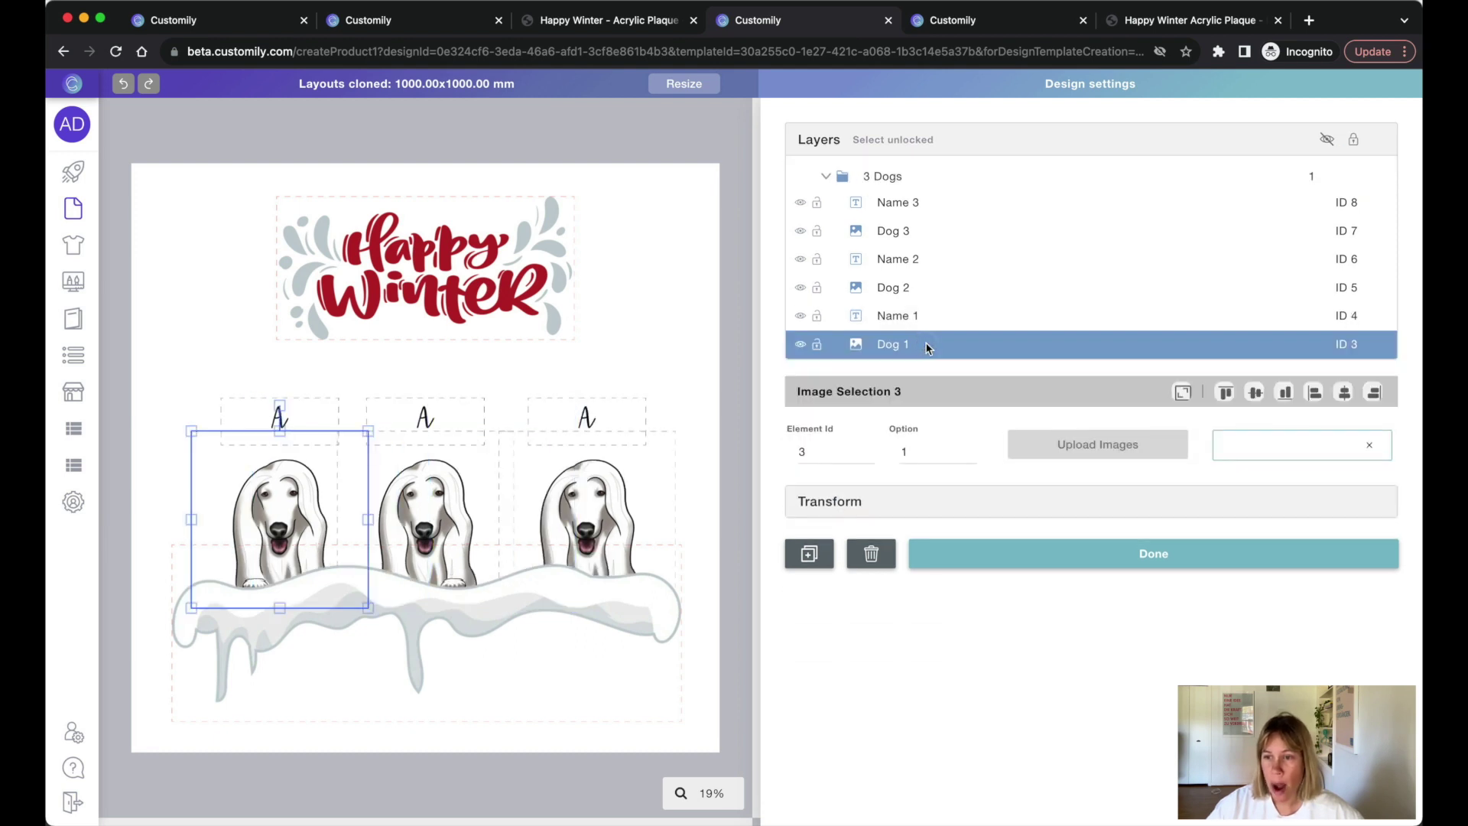
pyautogui.scroll(5, 993, 249)
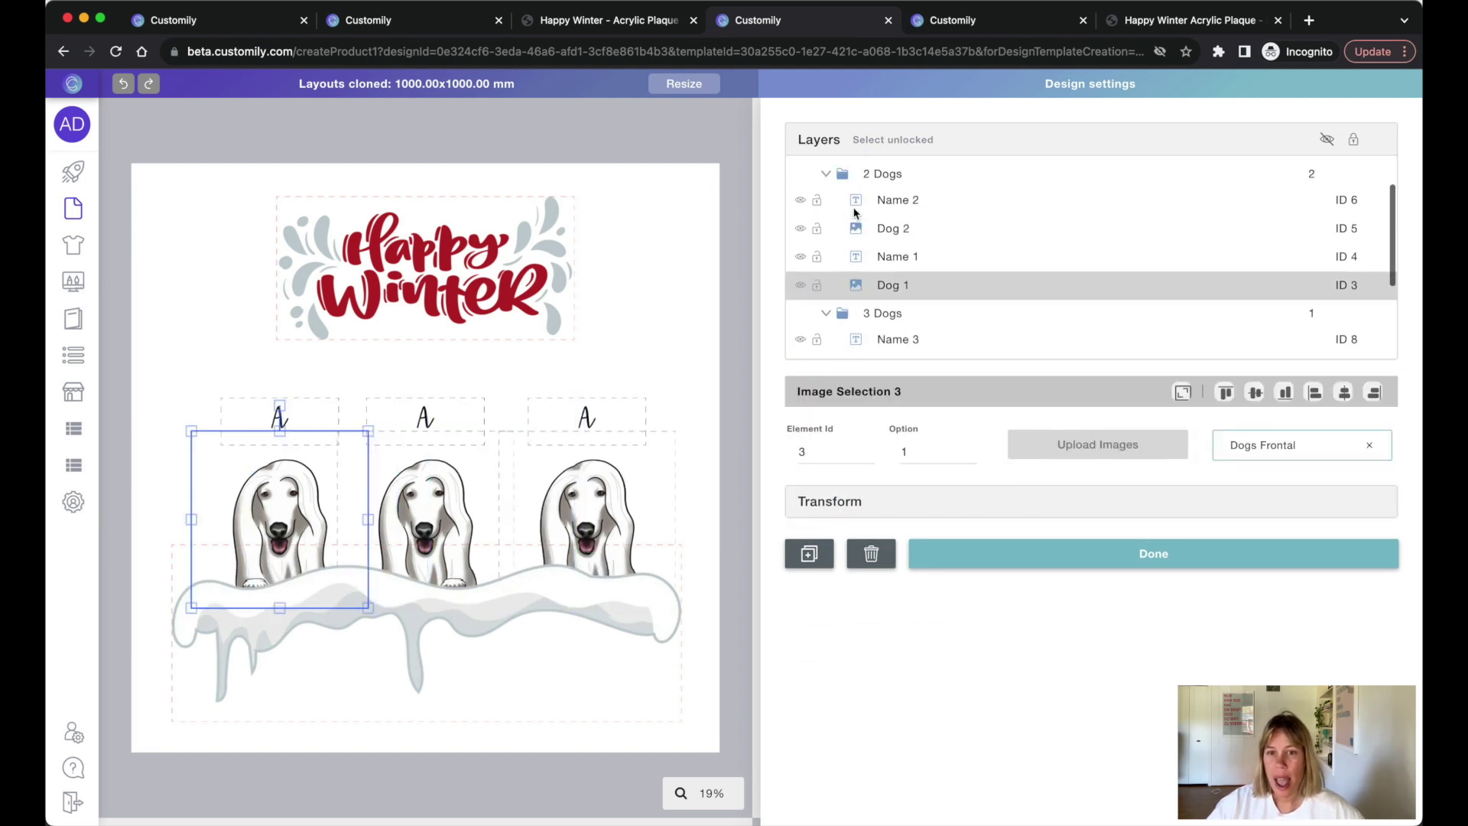
pyautogui.click(907, 323)
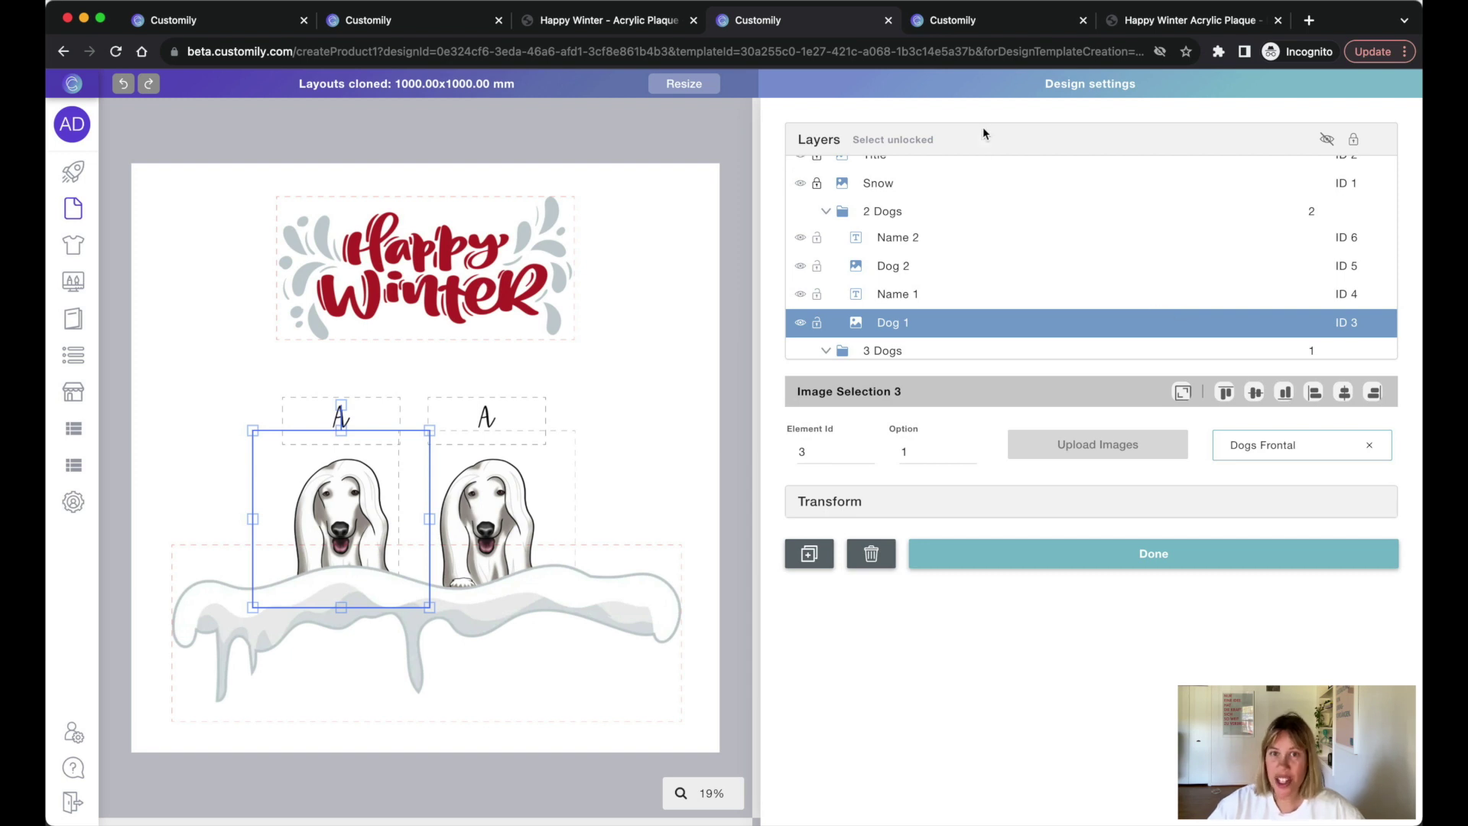
# In the New Layouts product preview, choose the 2 Dogs layout.
pyautogui.click(1161, 23)
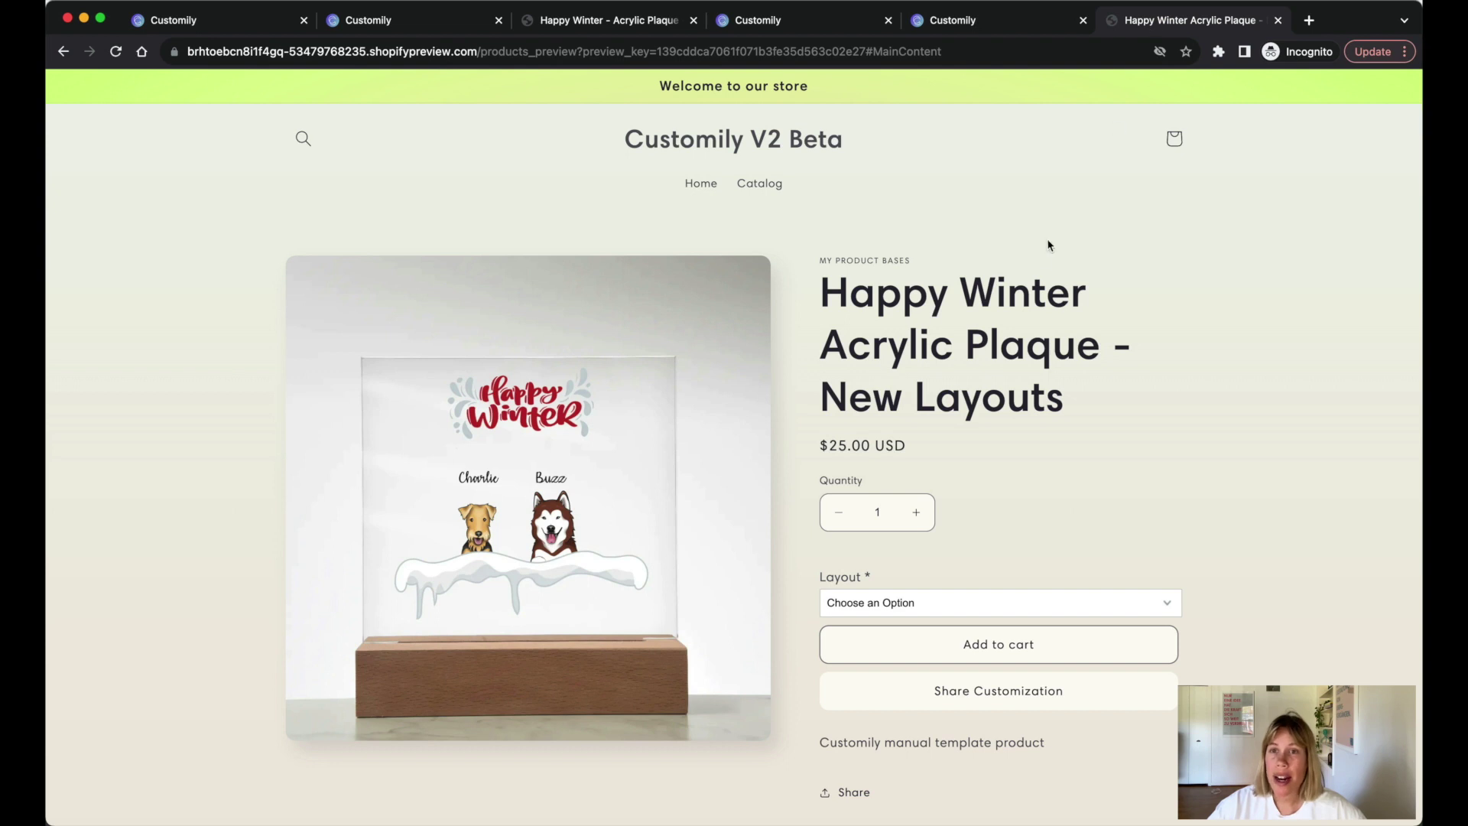
pyautogui.scroll(-1, 1099, 511)
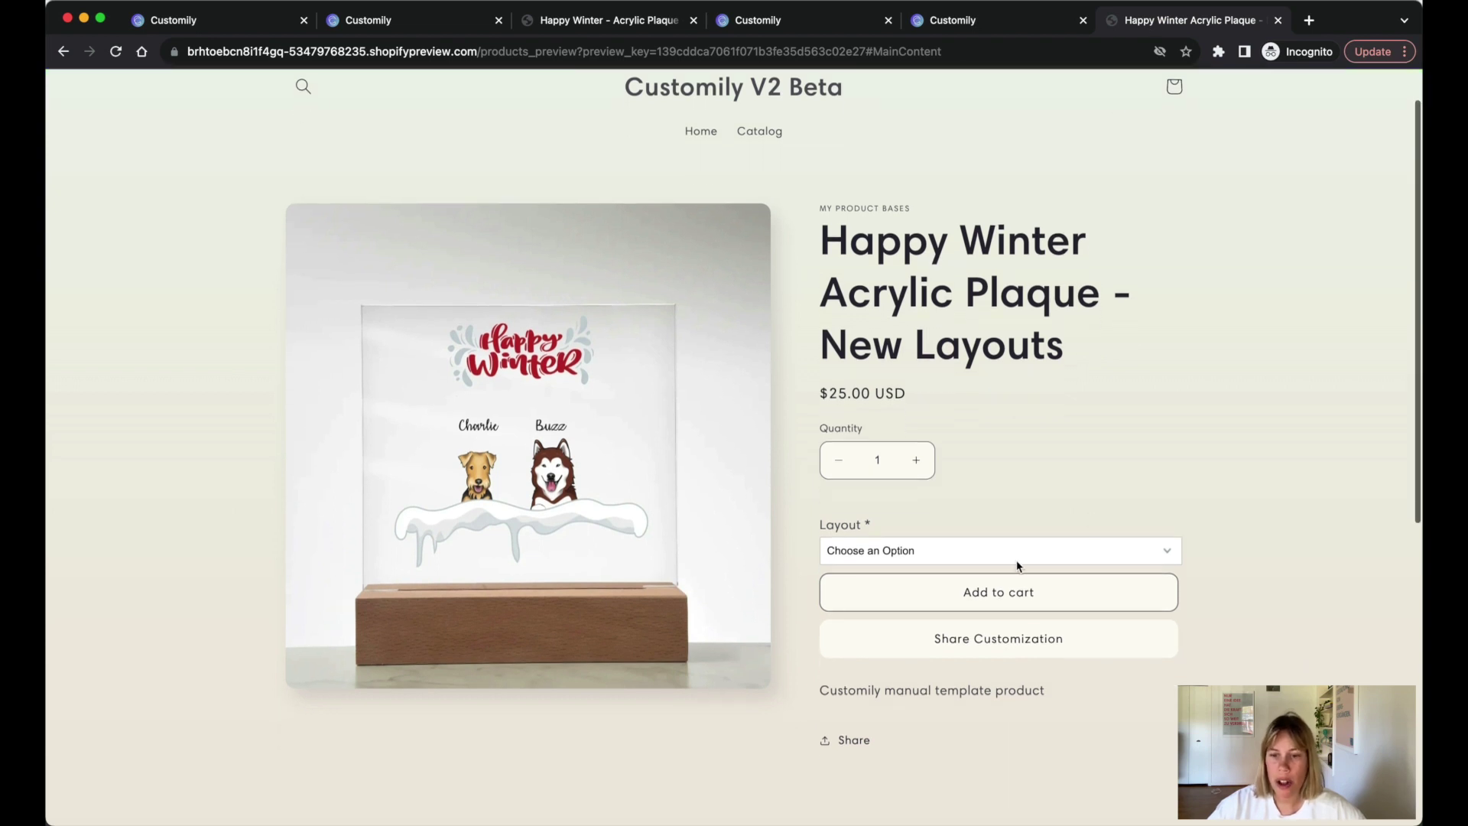
pyautogui.click(1017, 553)
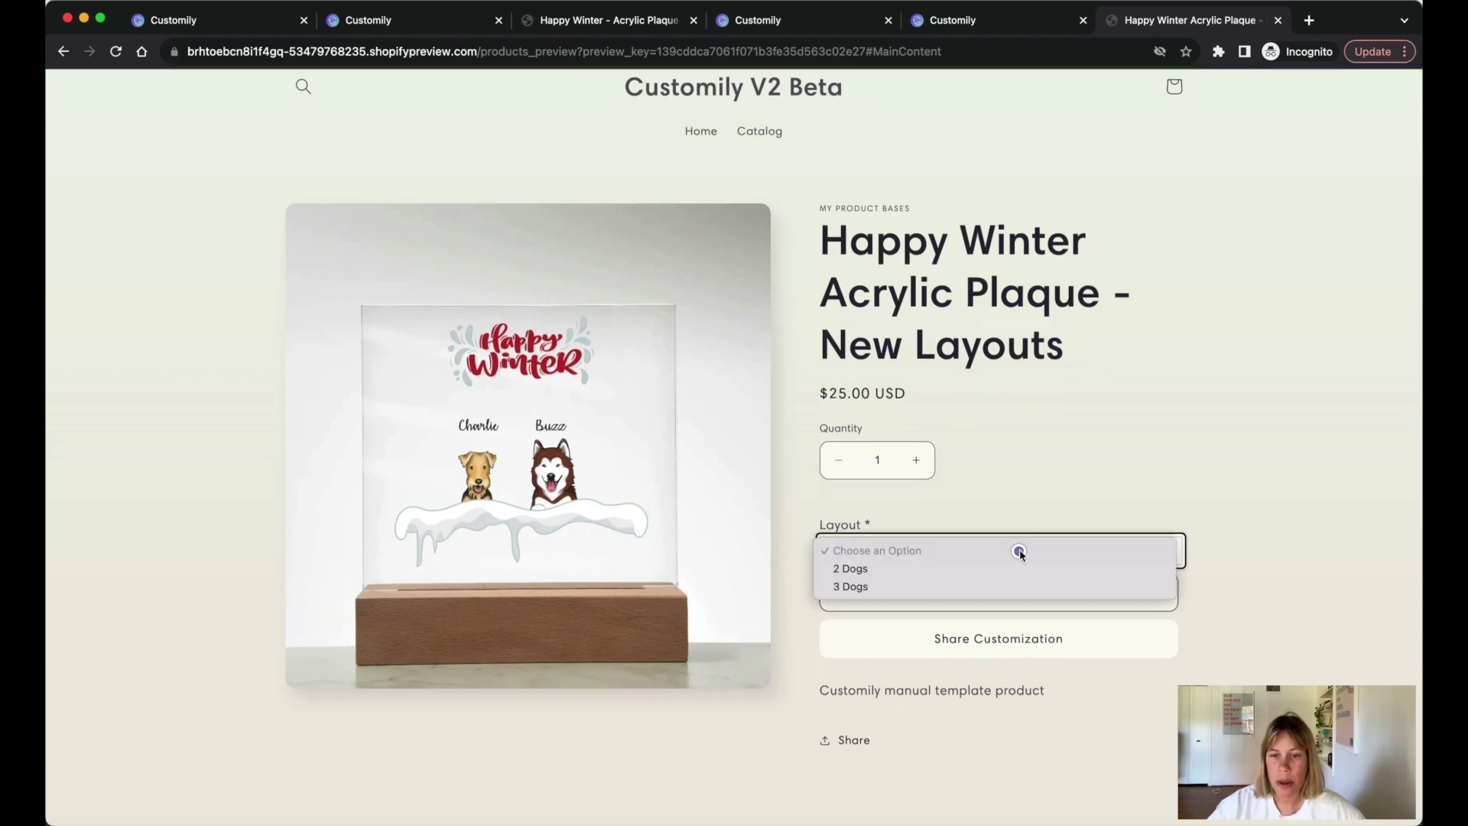
pyautogui.click(972, 568)
# Pick a boxer named 'Charlie' as Dog 1 and a husky named 'Chris' as Dog 2.
pyautogui.scroll(-5, 899, 669)
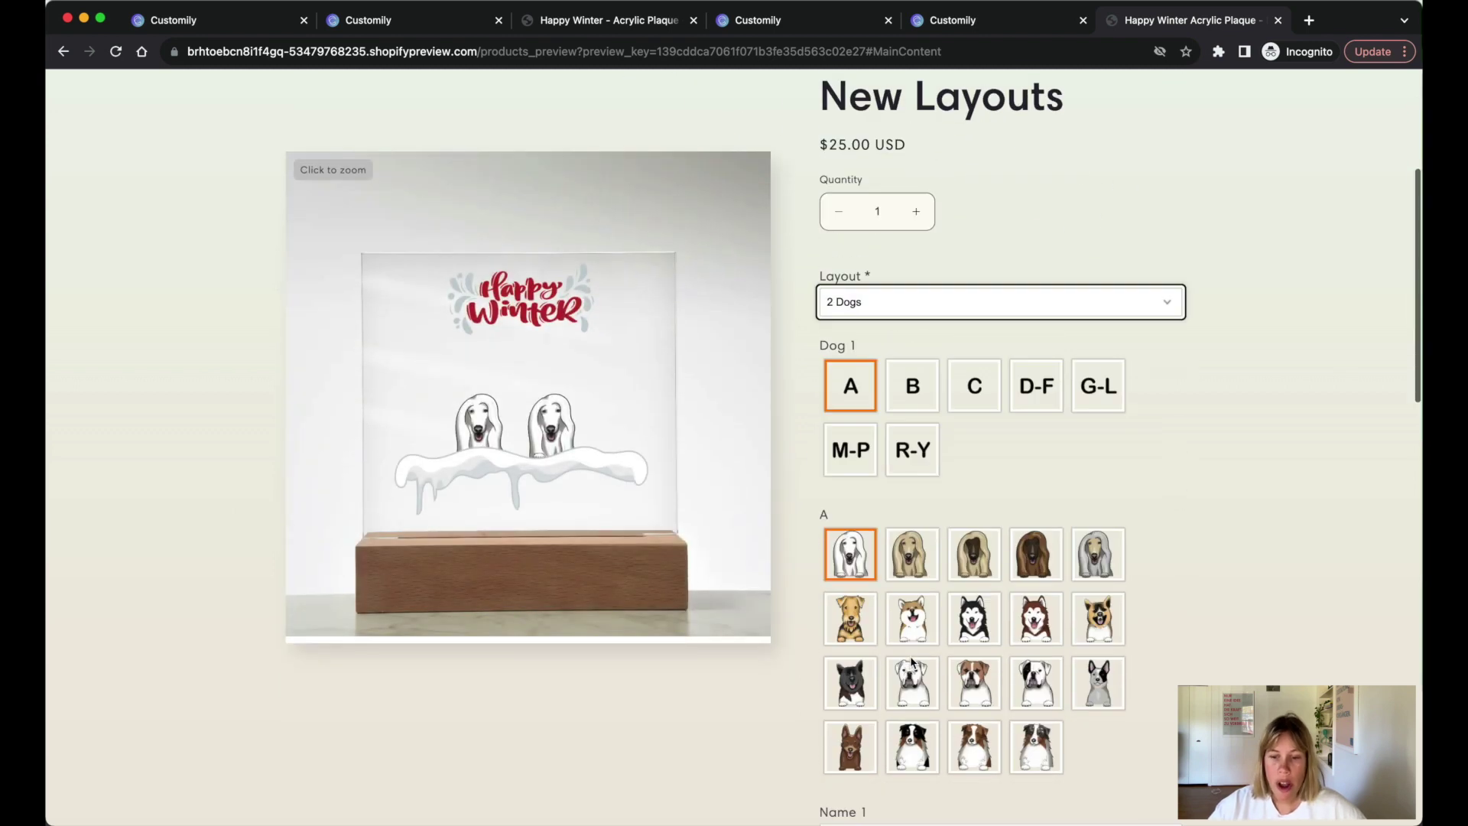
pyautogui.scroll(-2, 911, 663)
pyautogui.click(976, 605)
pyautogui.click(851, 753)
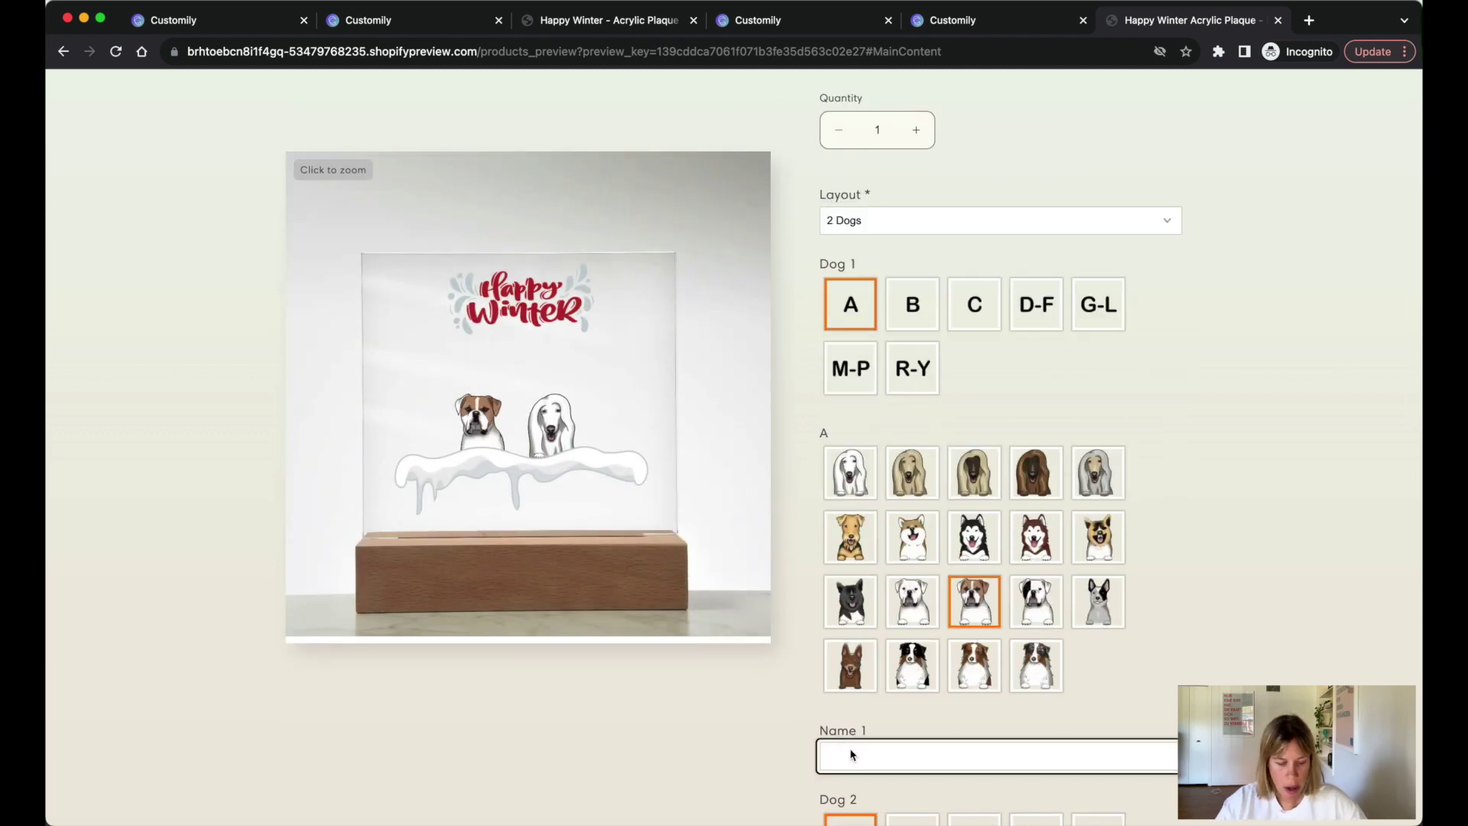
pyautogui.write('Charlie')
pyautogui.scroll(-5, 917, 672)
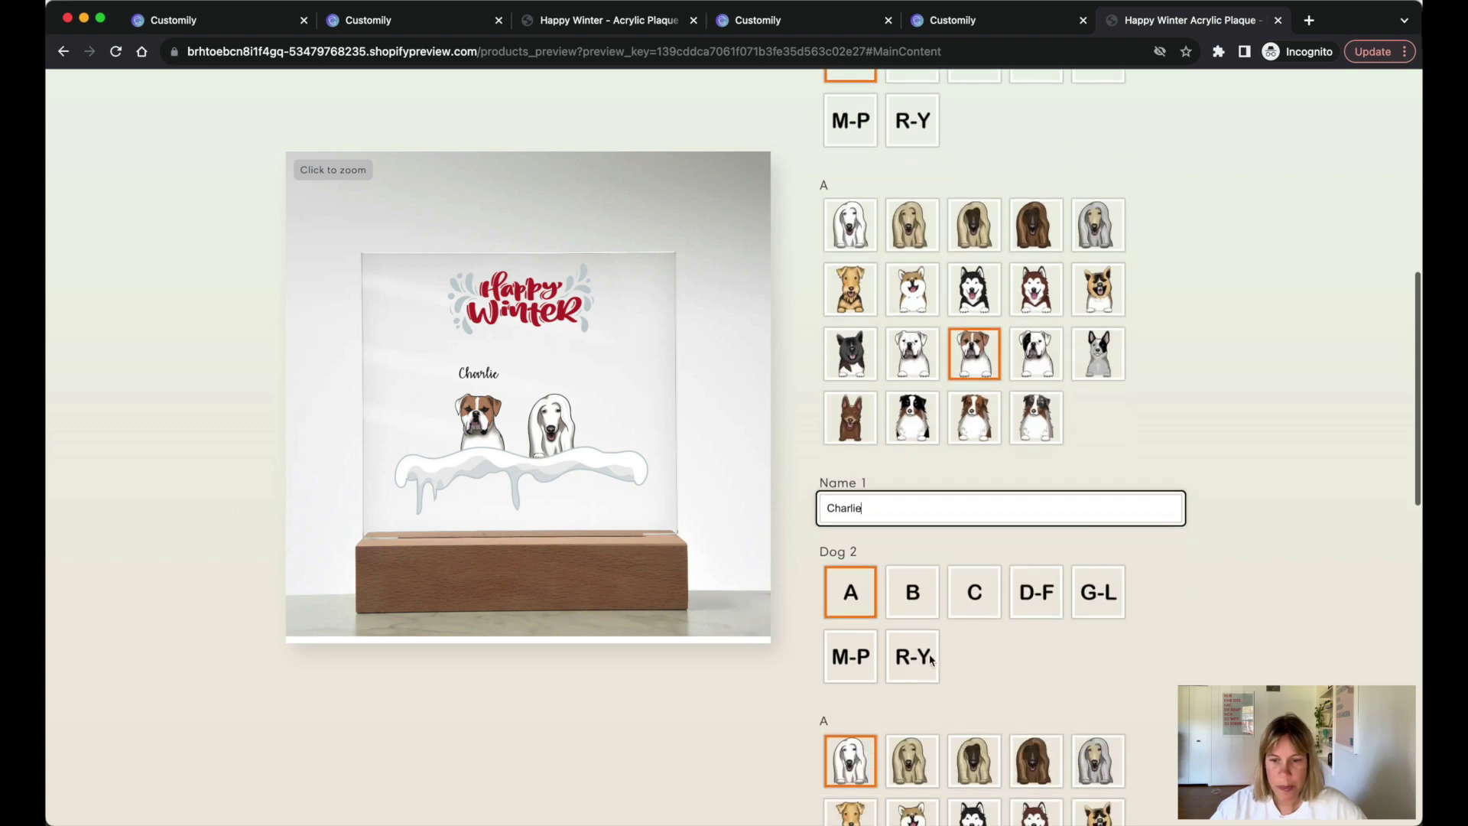
pyautogui.scroll(-3, 932, 659)
pyautogui.click(974, 683)
pyautogui.scroll(-5, 974, 683)
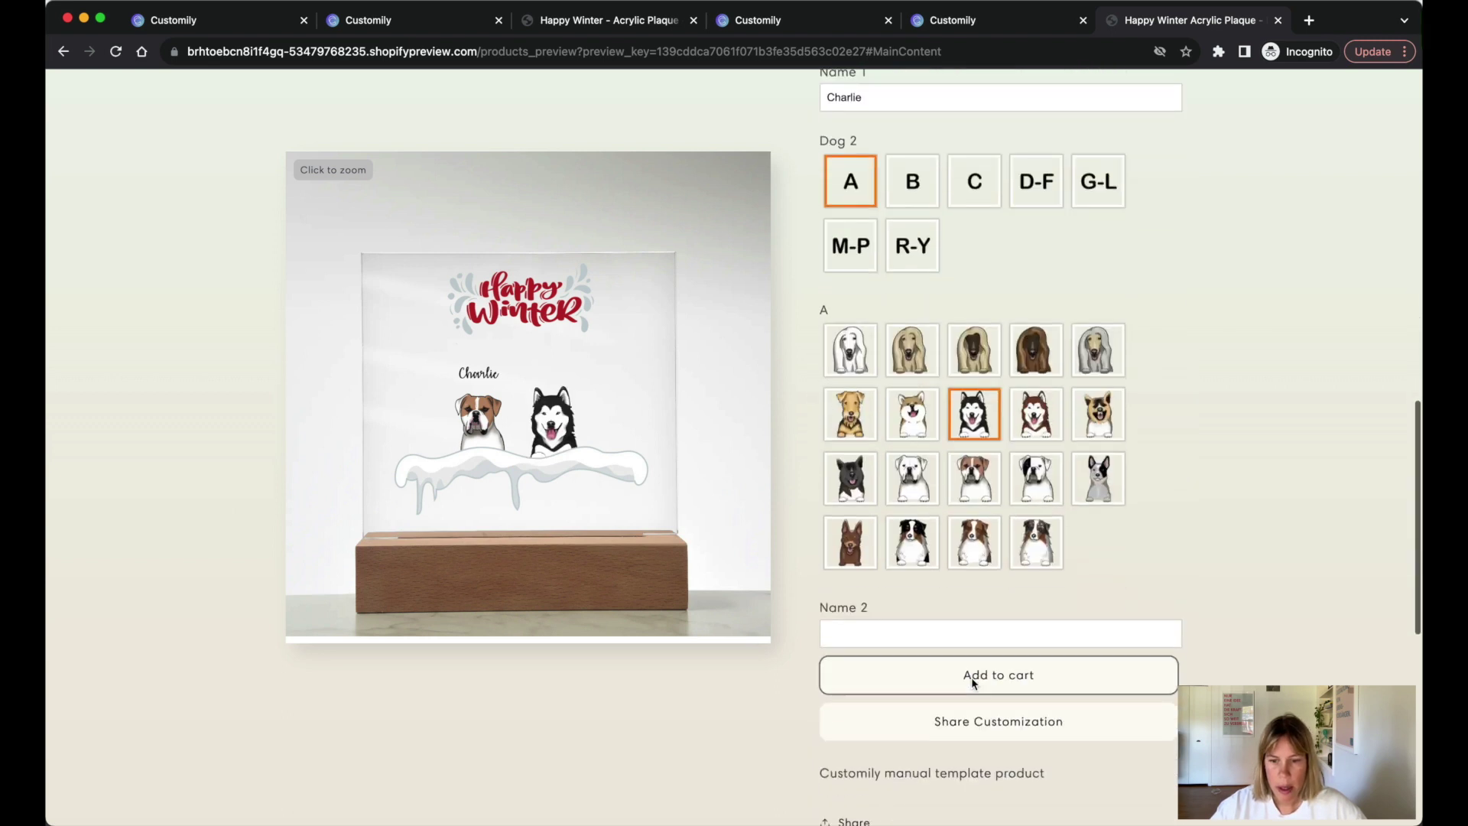
pyautogui.click(926, 634)
pyautogui.write('Chr')
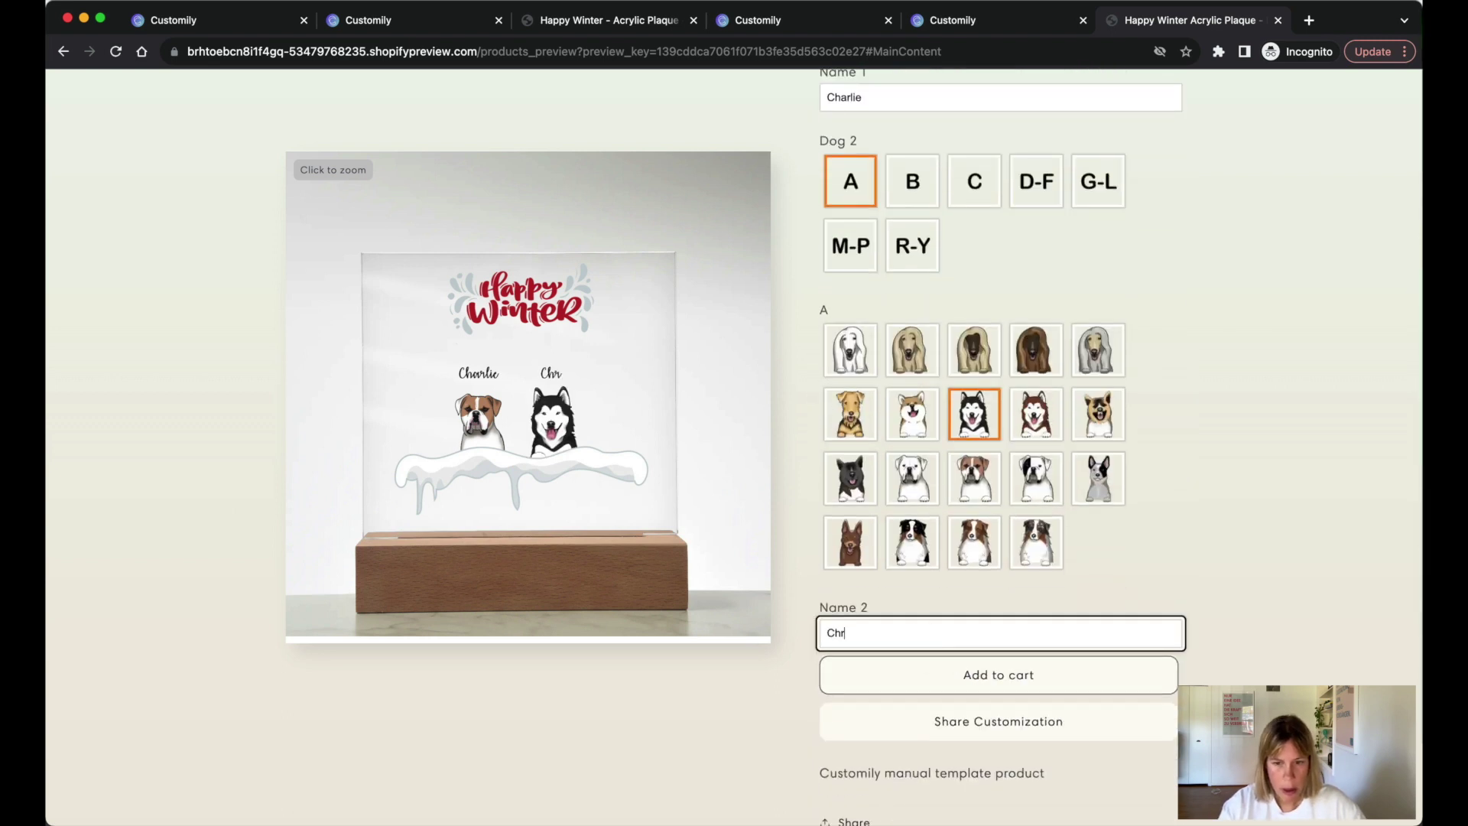
pyautogui.write('is')
# Switch the plaque to the 3 Dogs layout, keeping Charlie and Chris.
pyautogui.scroll(15, 984, 476)
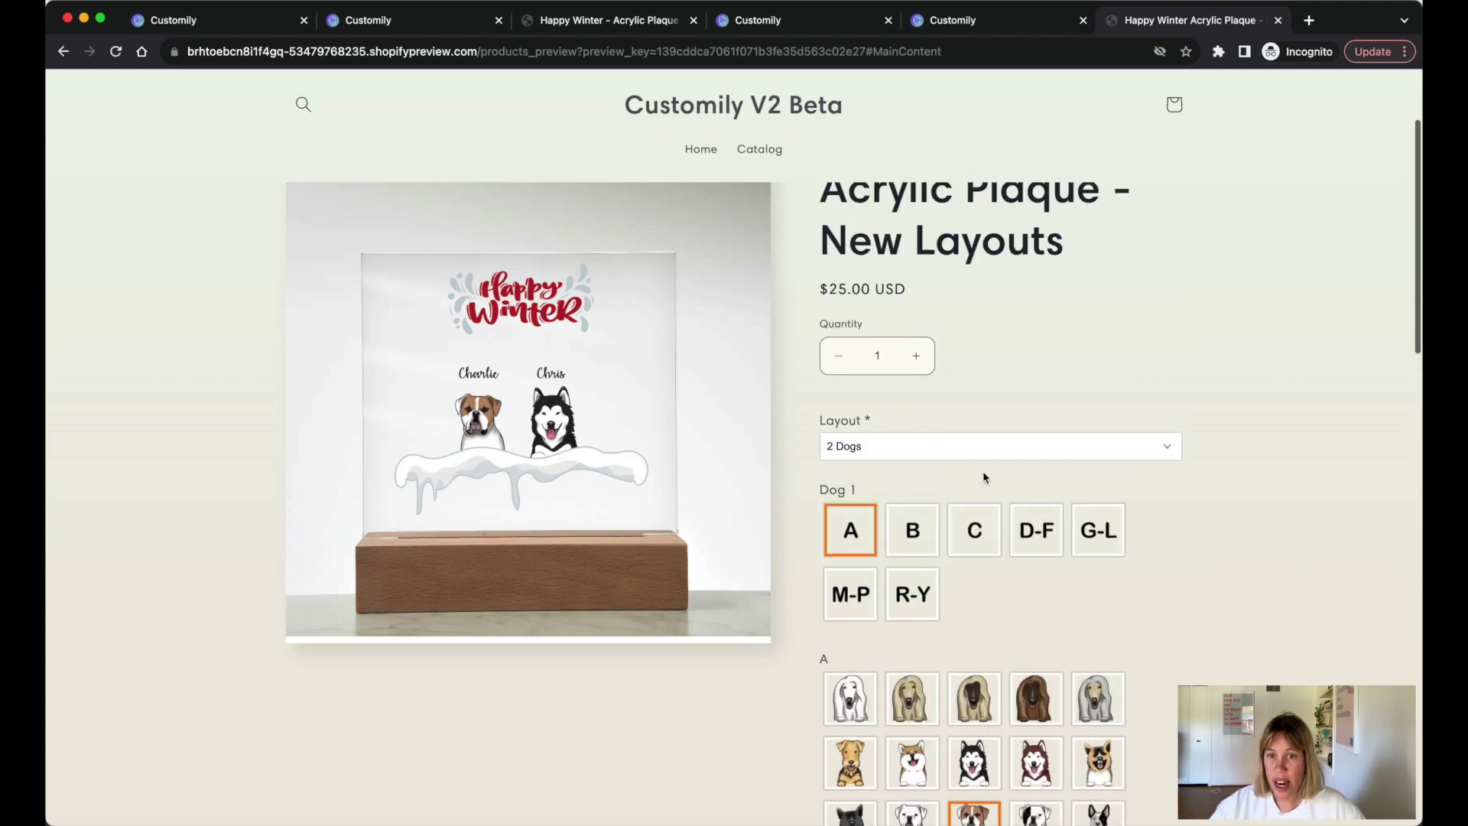
pyautogui.click(931, 433)
pyautogui.click(920, 457)
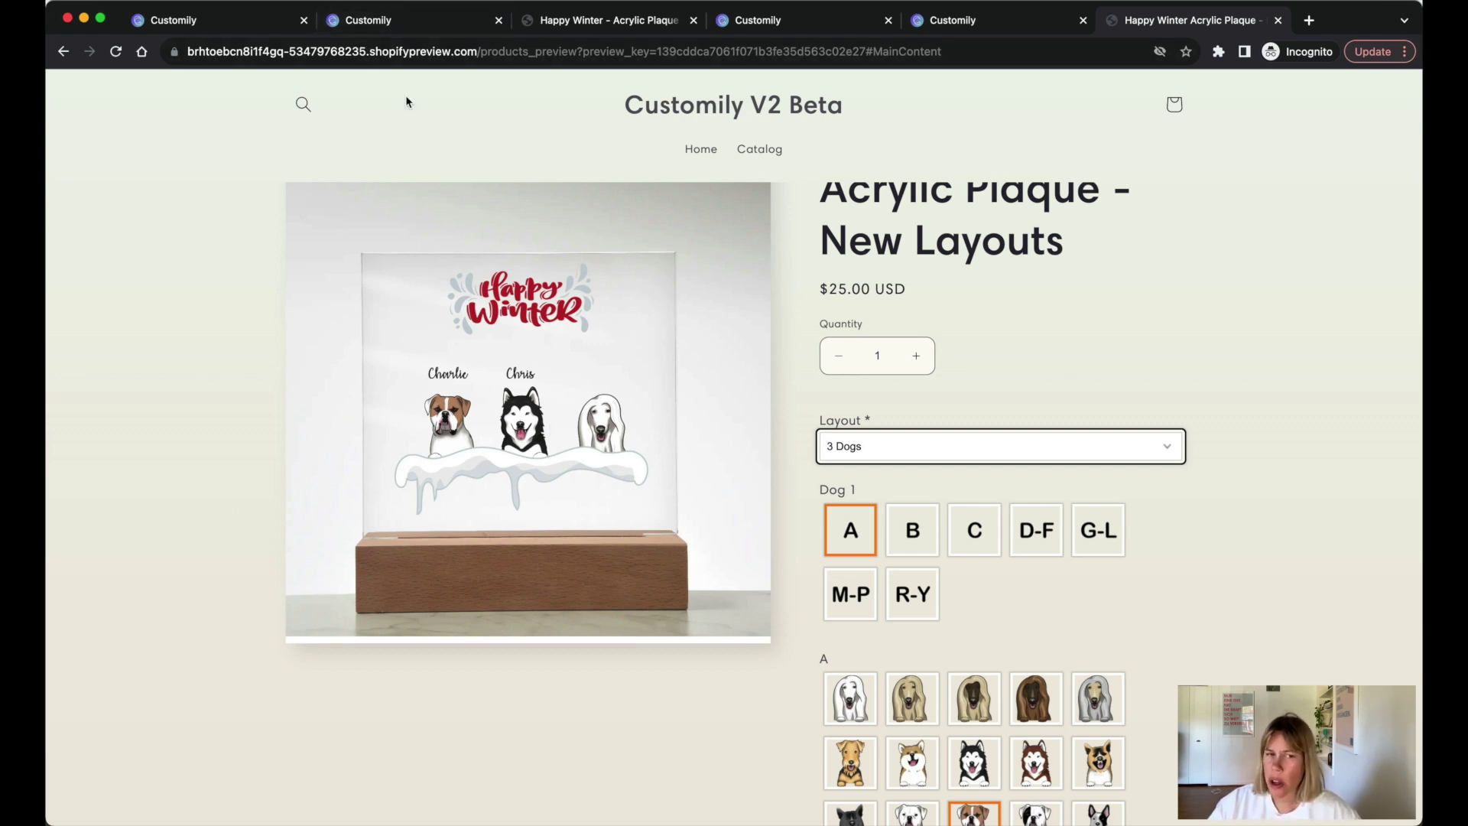
# Review the Layouts option set's 46 options across pages 1 and 2.
pyautogui.click(422, 21)
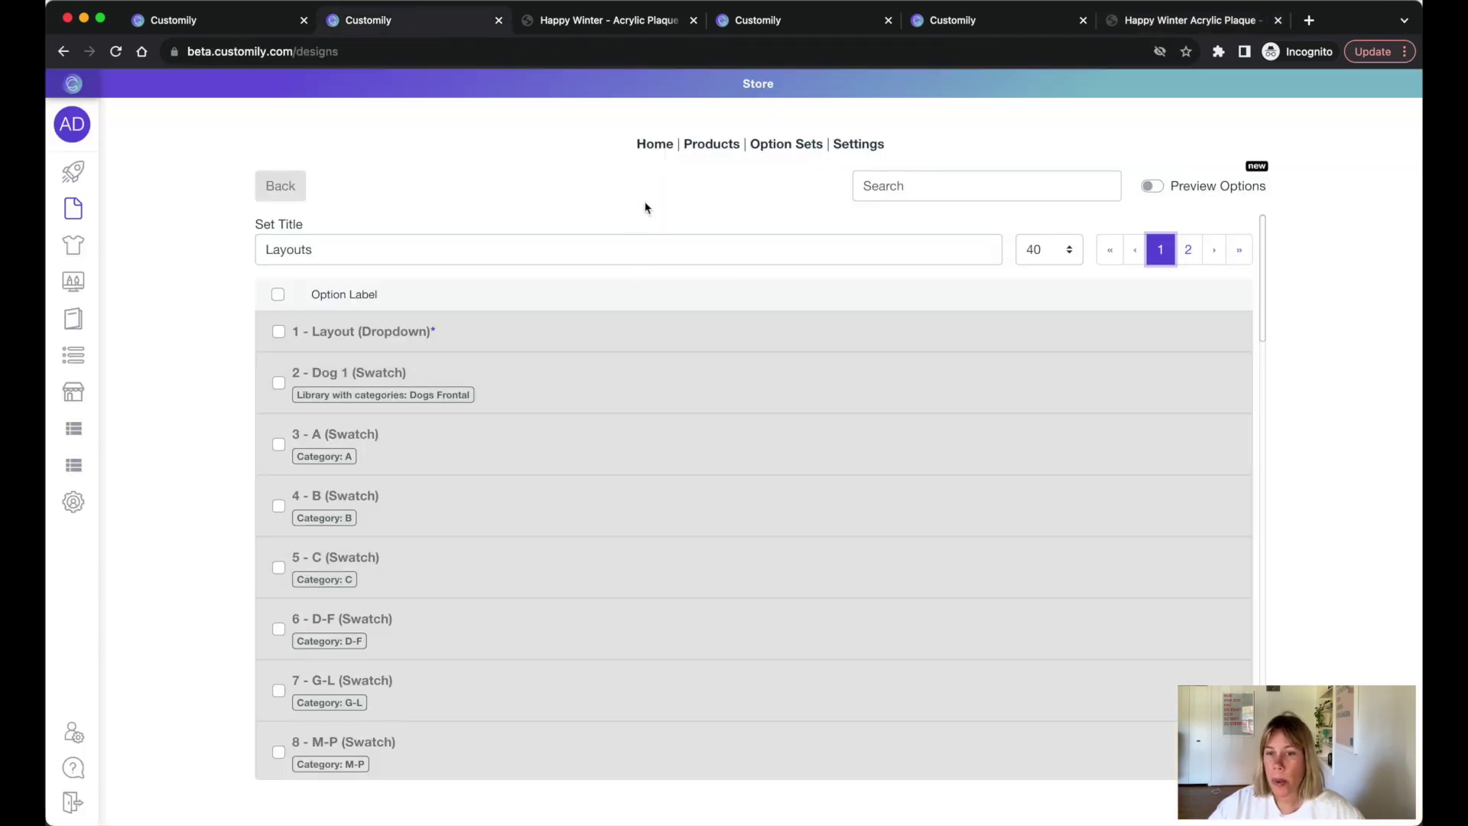
pyautogui.scroll(-20, 719, 509)
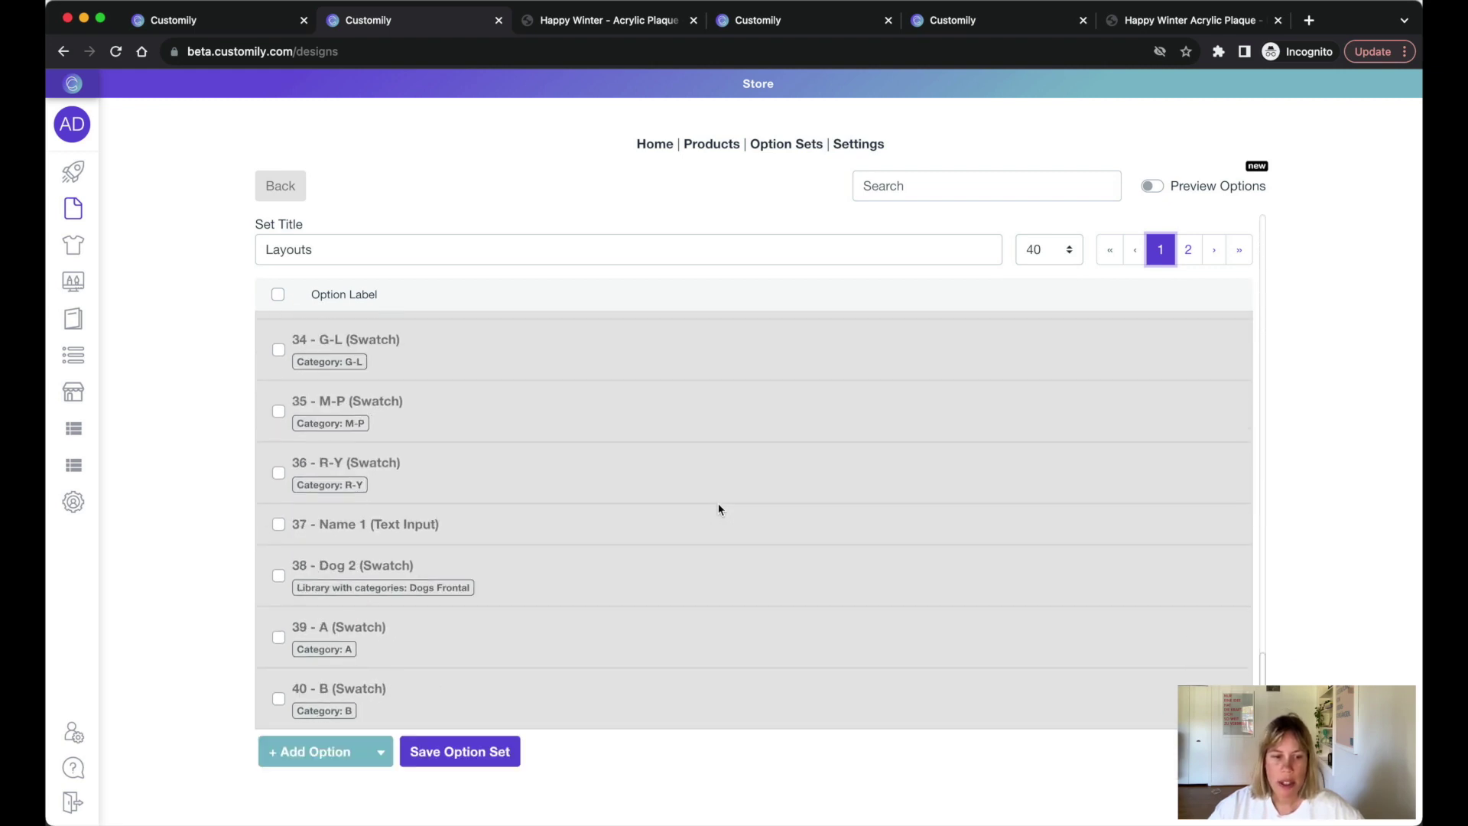
pyautogui.click(1187, 250)
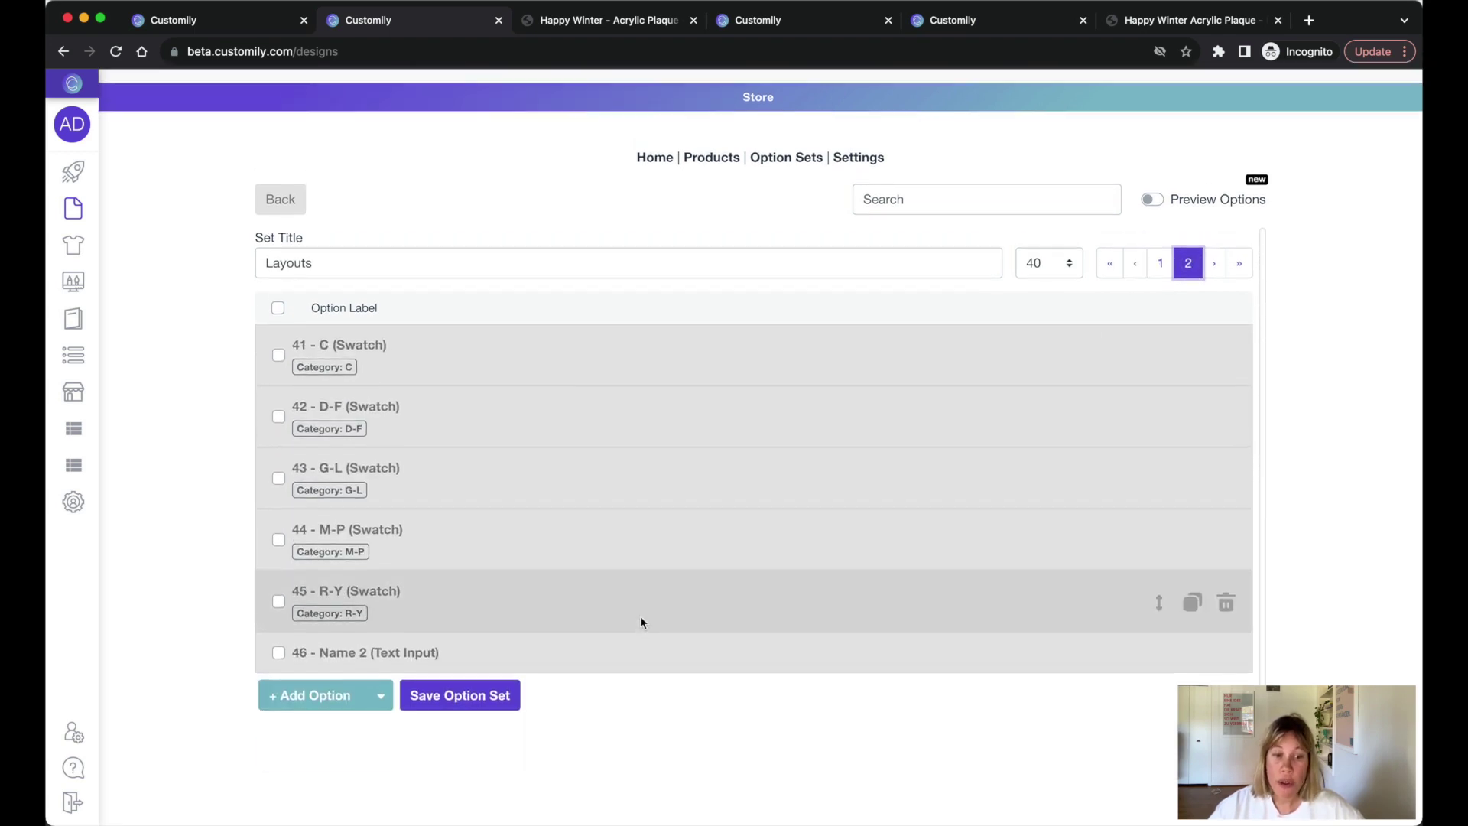
pyautogui.click(1156, 252)
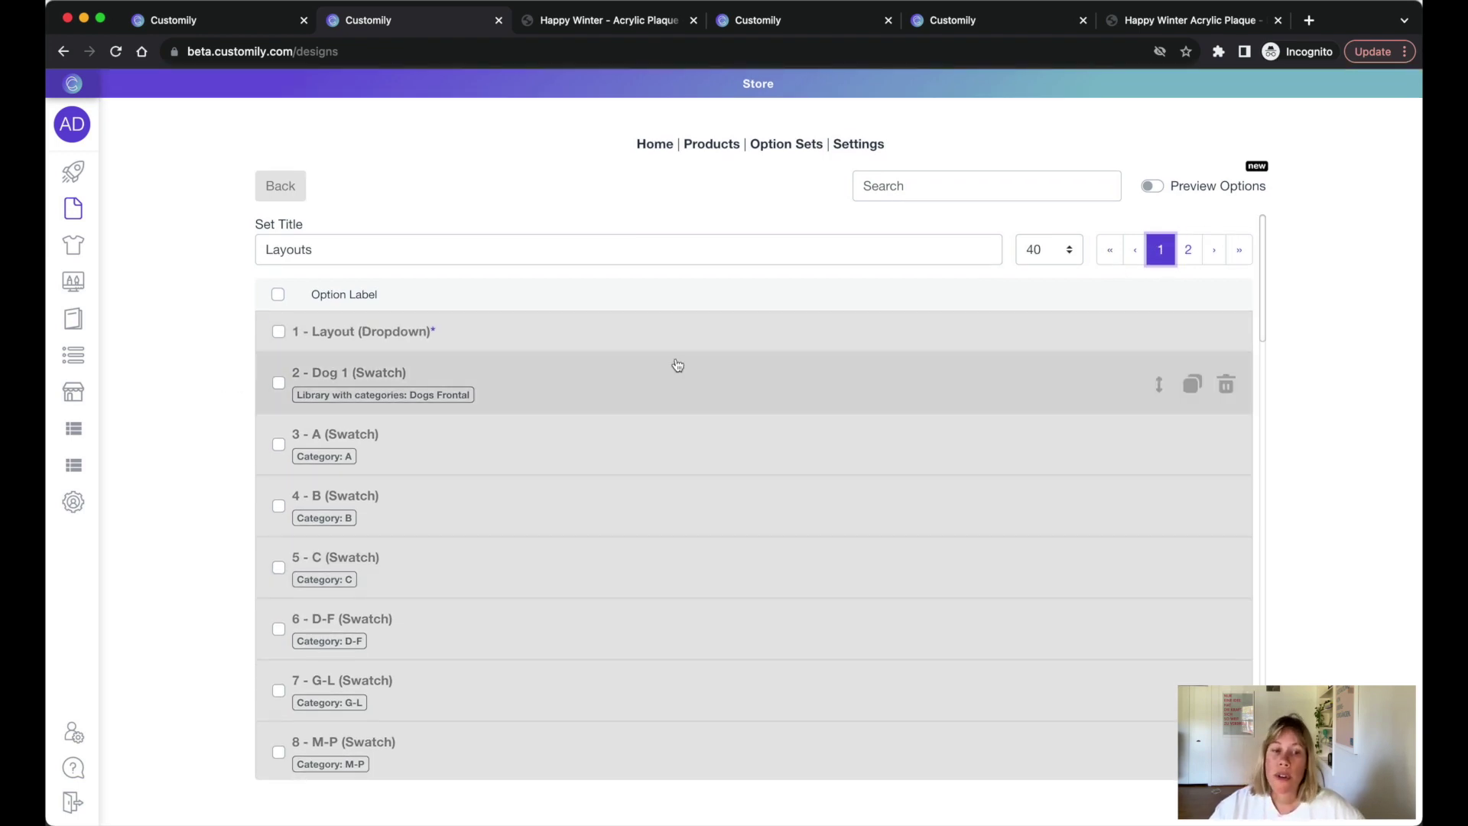
pyautogui.scroll(-20, 739, 643)
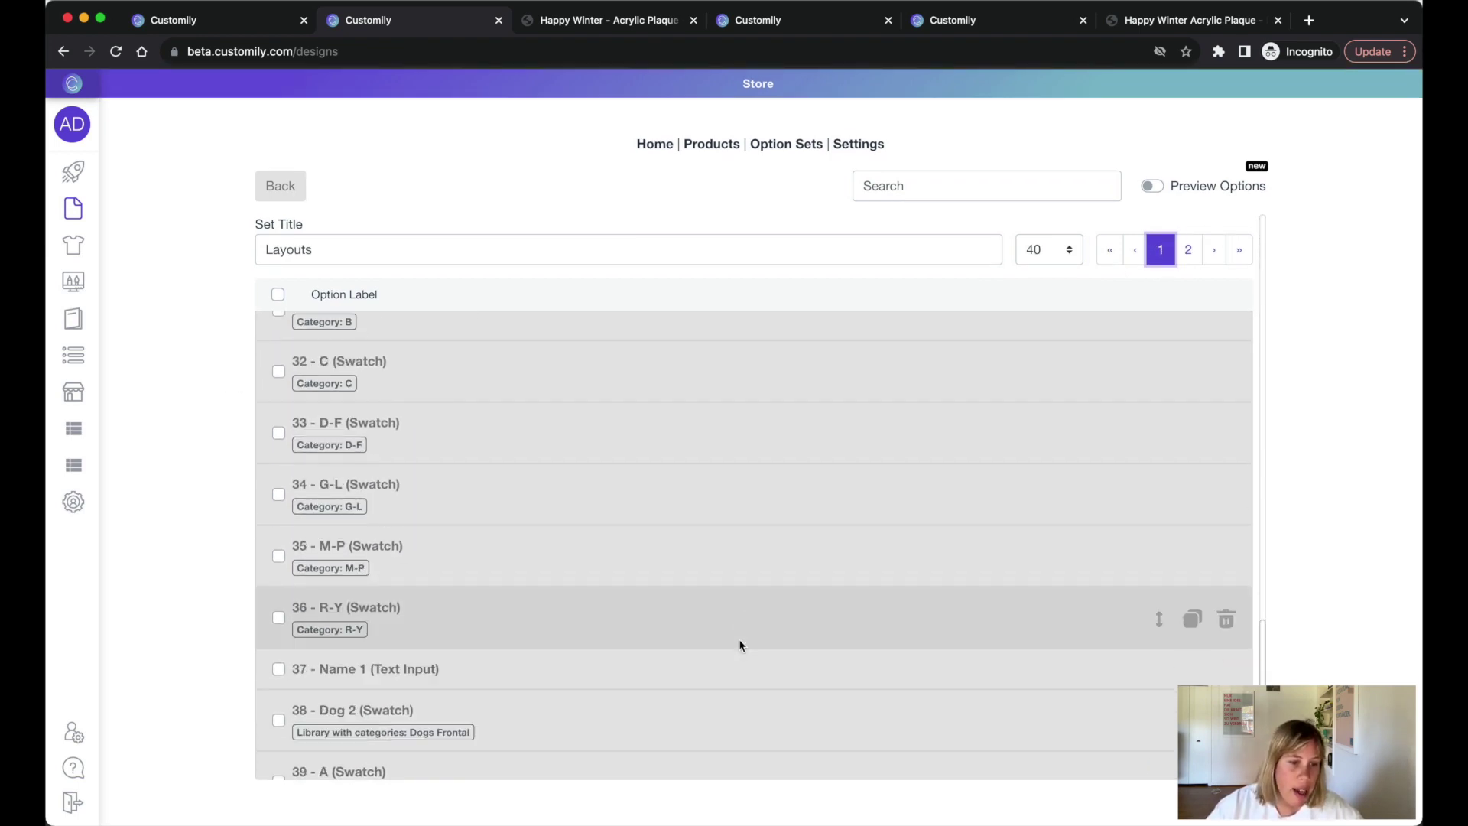
pyautogui.scroll(-3, 739, 643)
pyautogui.scroll(8, 783, 476)
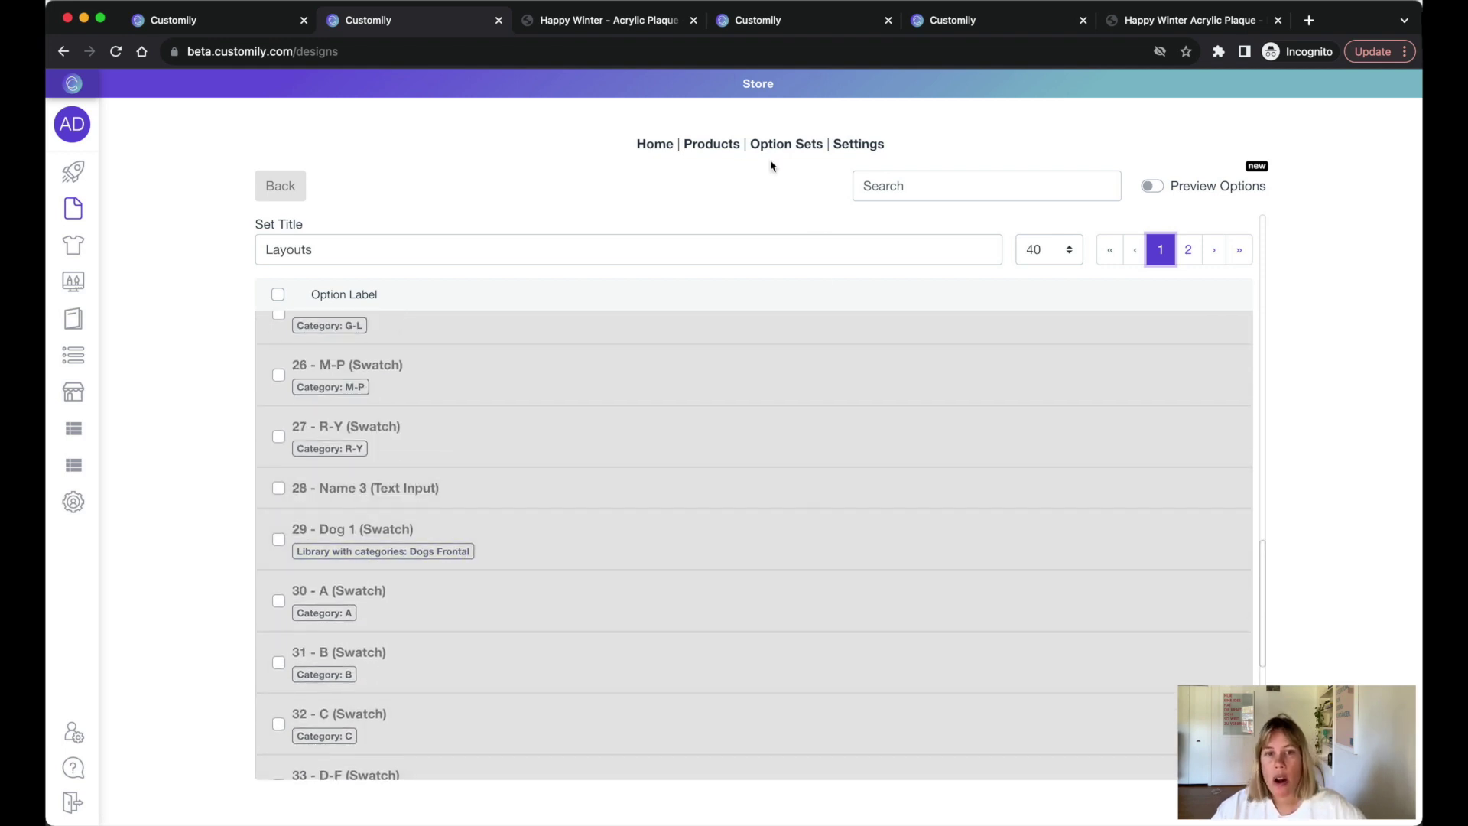
# Look over the Layouts cloned option set, then return to the Layouts cloned design.
pyautogui.click(976, 28)
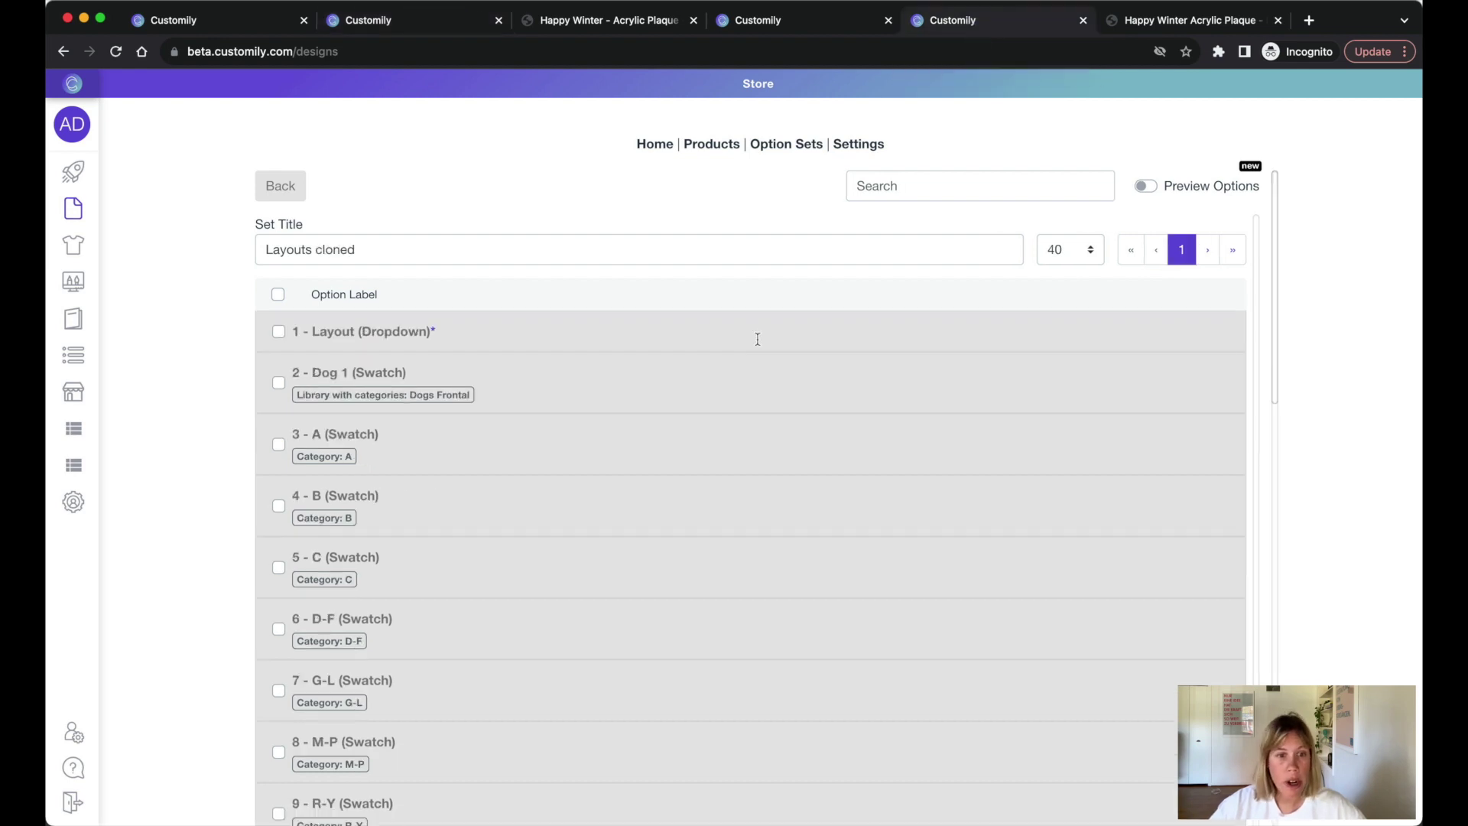
pyautogui.scroll(-15, 1070, 520)
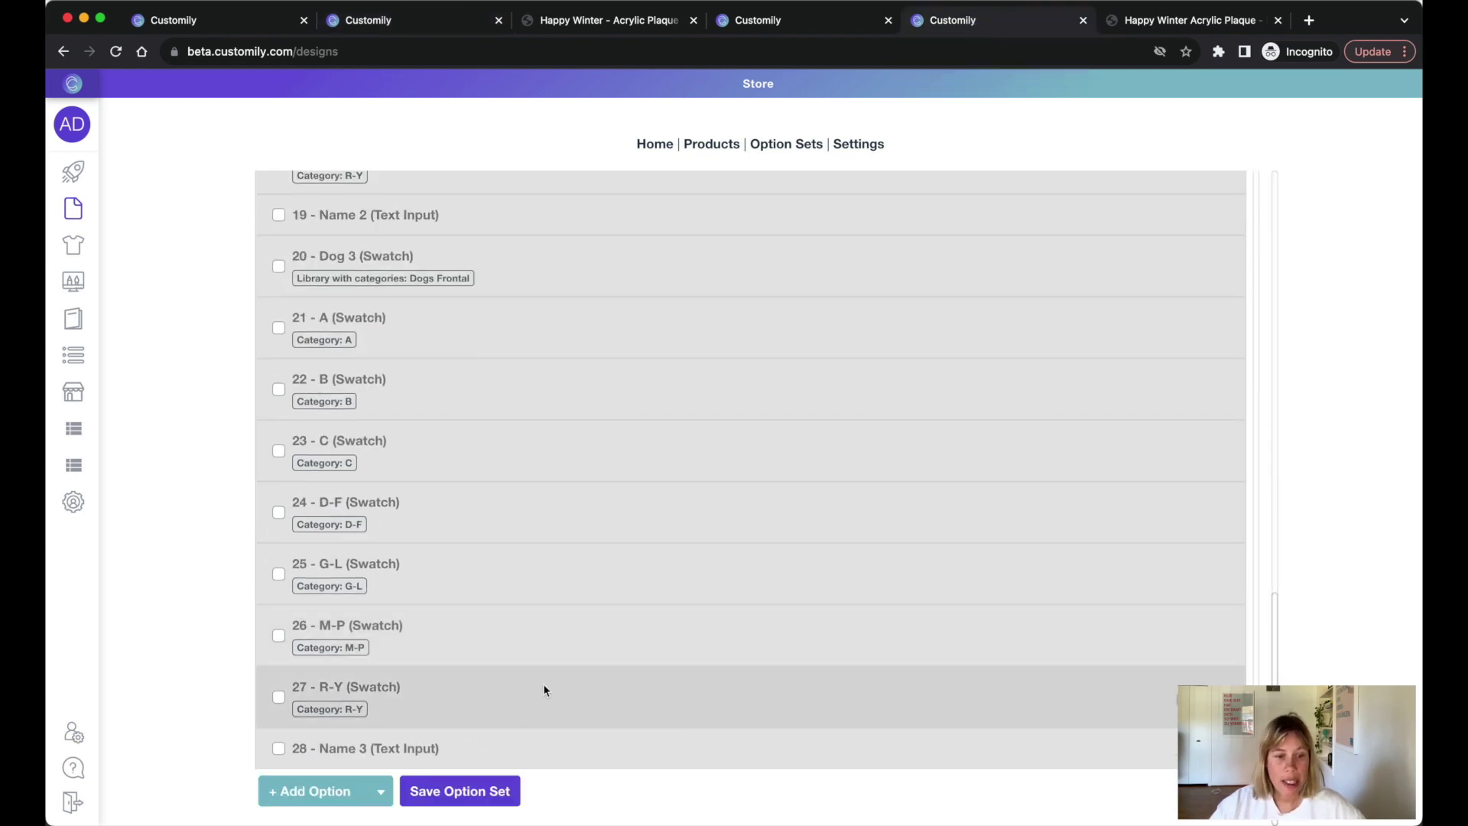
pyautogui.scroll(15, 723, 731)
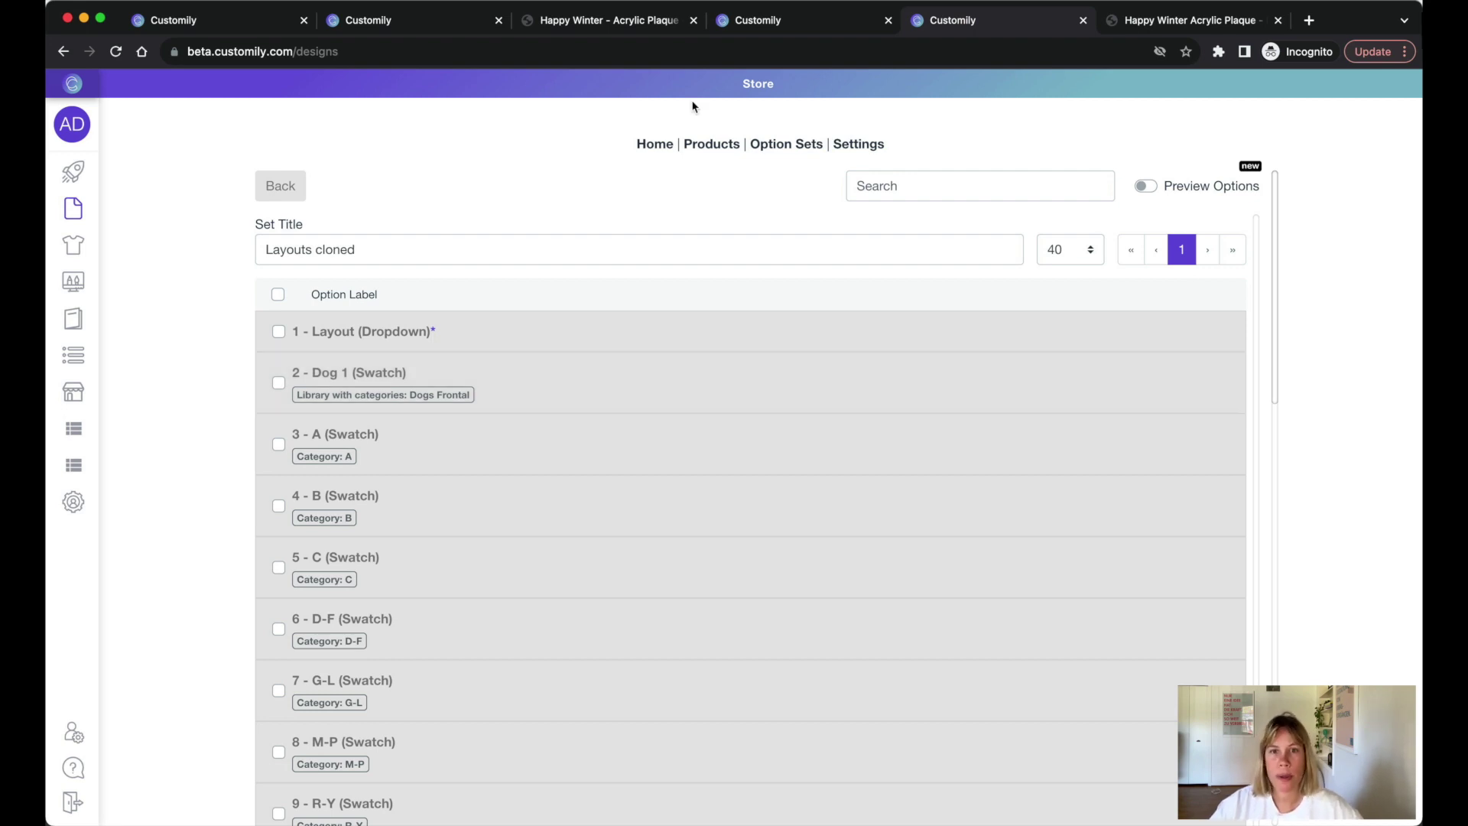
pyautogui.click(790, 28)
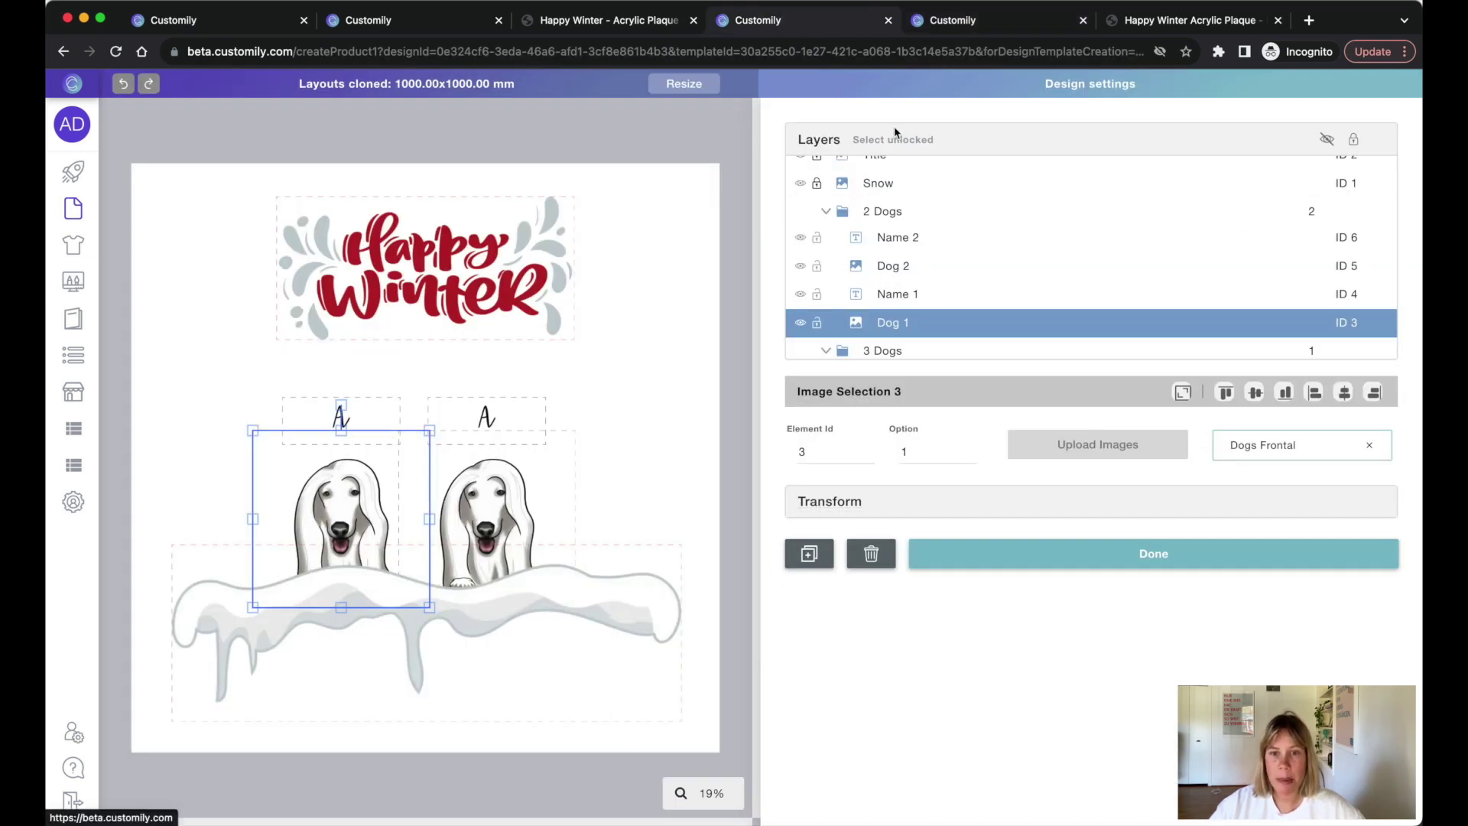
# Duplicate the 2 Dogs group into a new Layout 3 group with Dog and Name IDs 3–6.
pyautogui.click(883, 213)
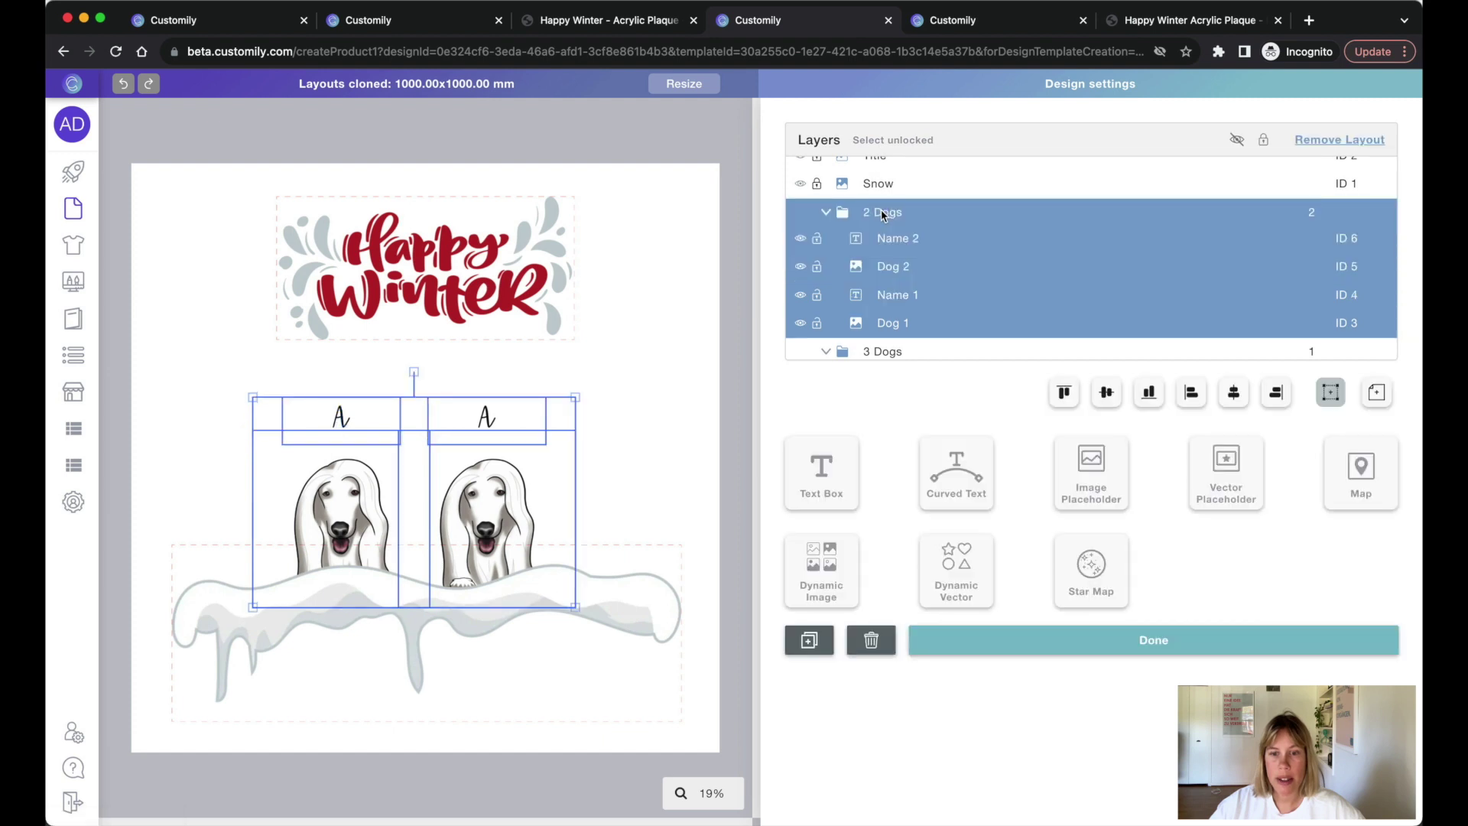
pyautogui.click(811, 641)
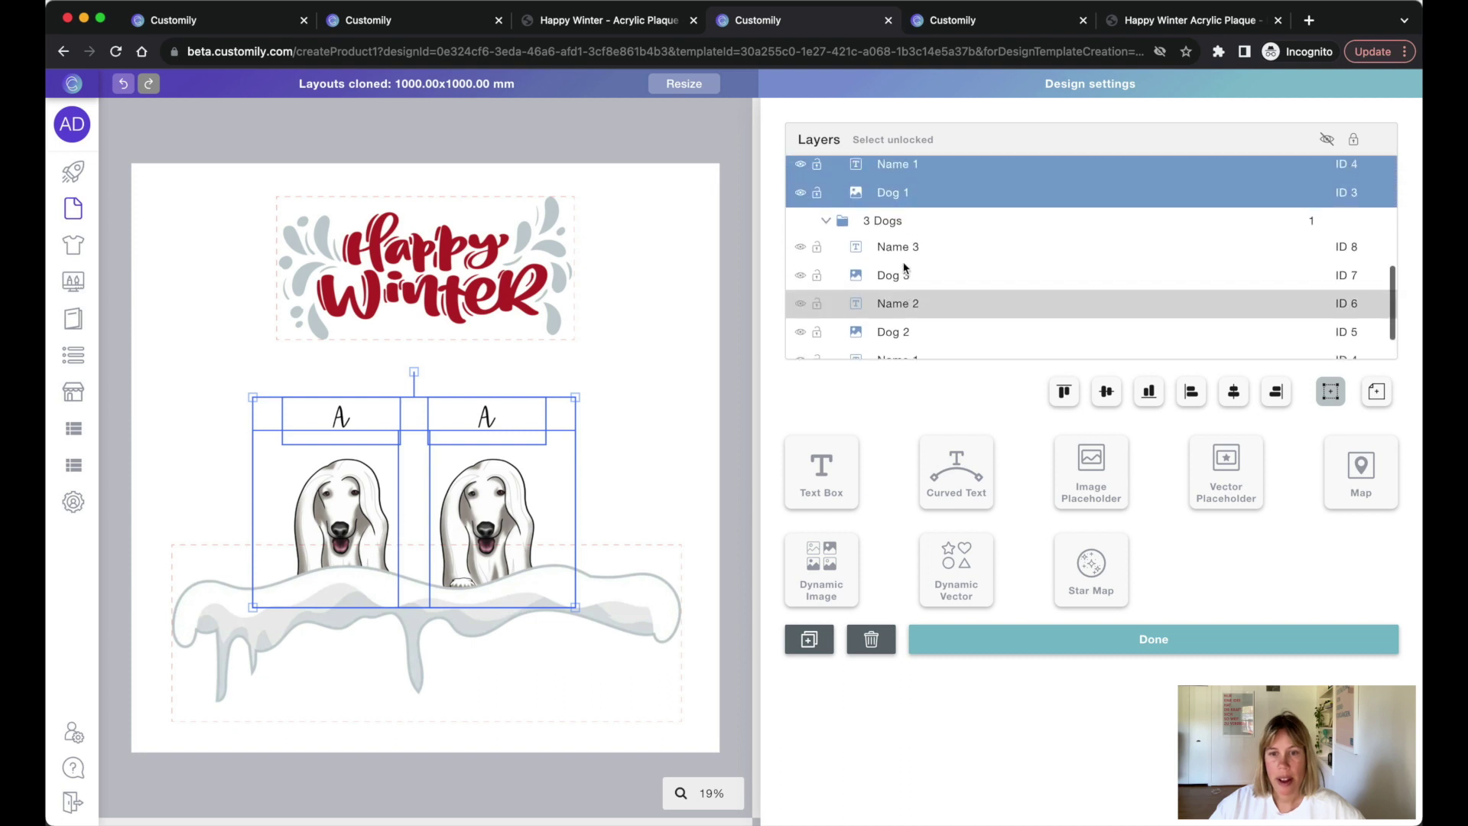
pyautogui.scroll(-1, 951, 301)
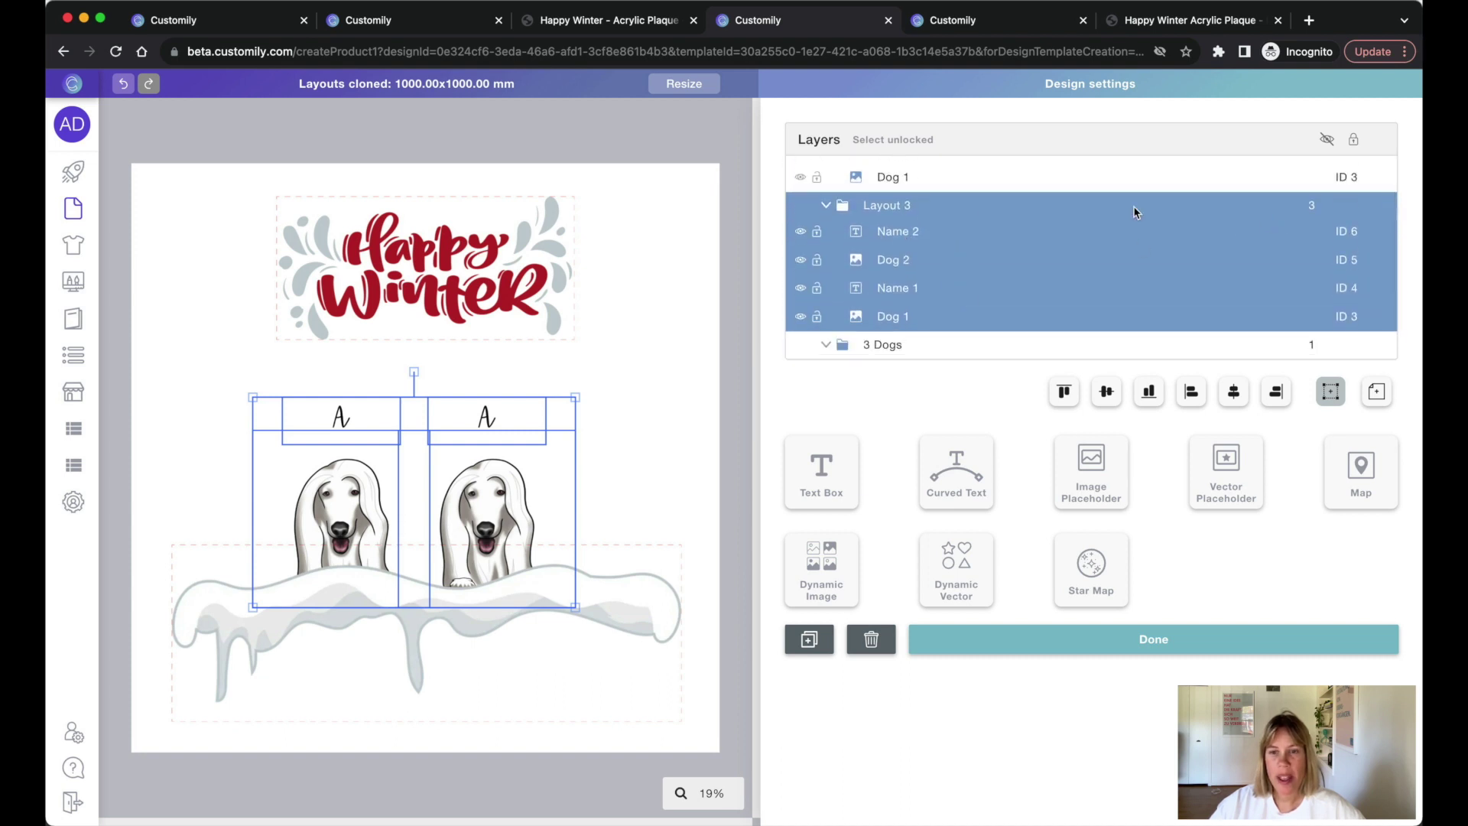